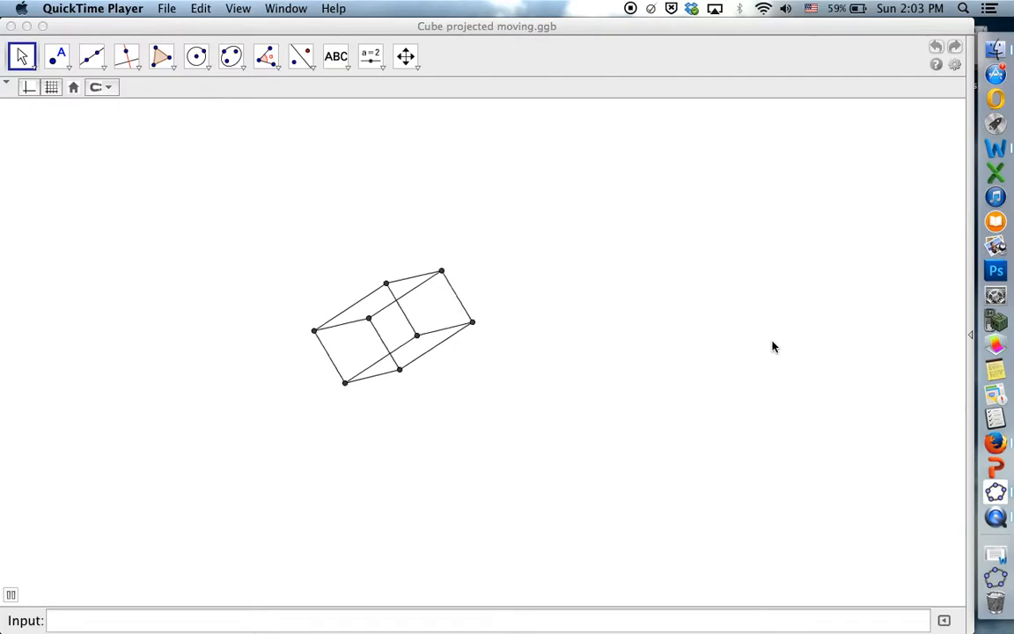
Switch to Firefox and search for "download geogebra 5" in a new browser tab
click(996, 442)
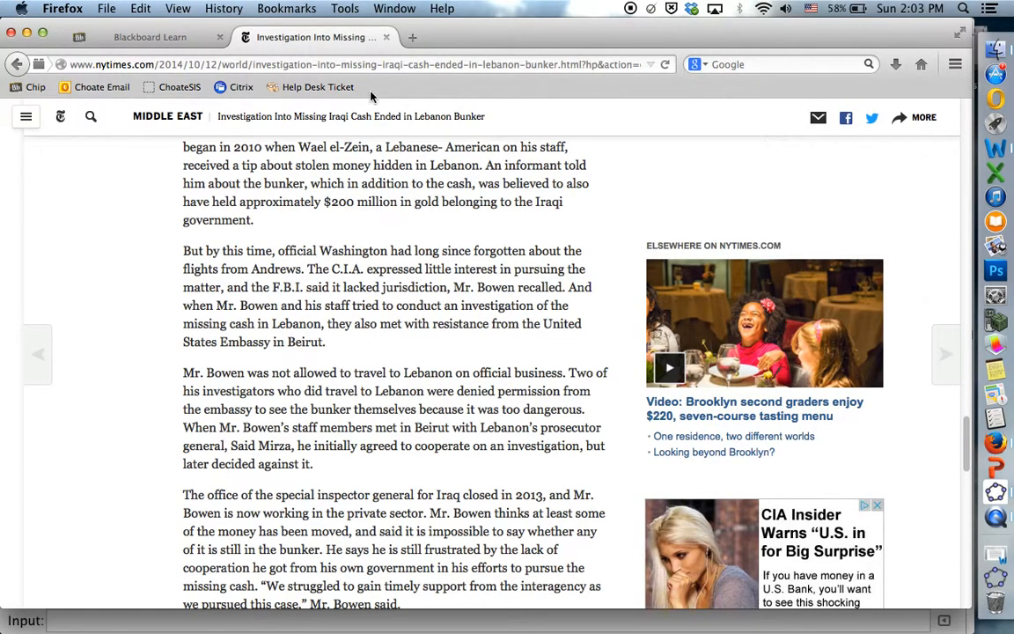
click(412, 37)
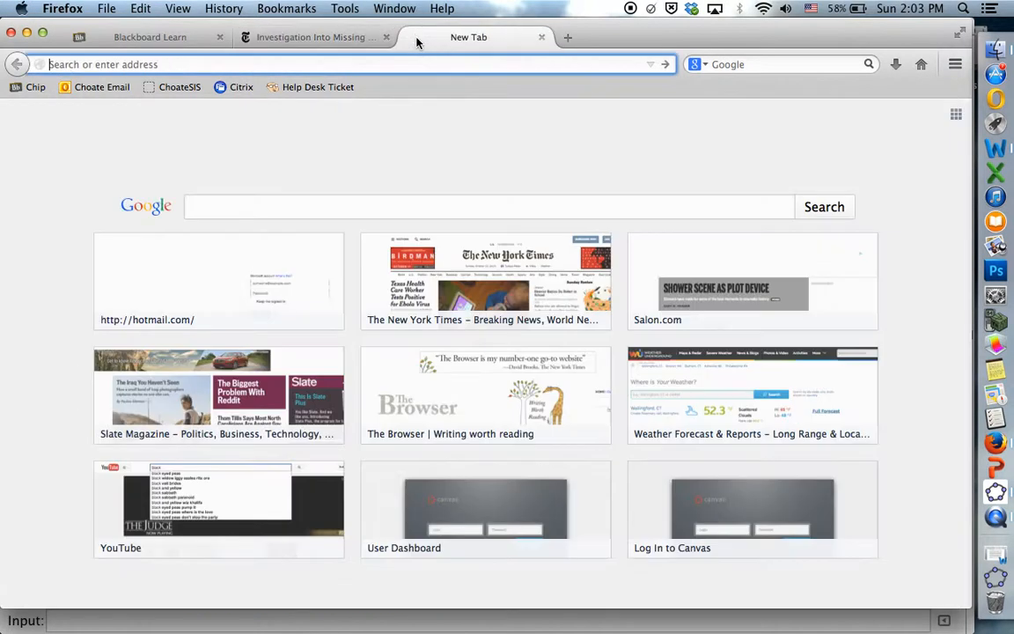
text(ge)
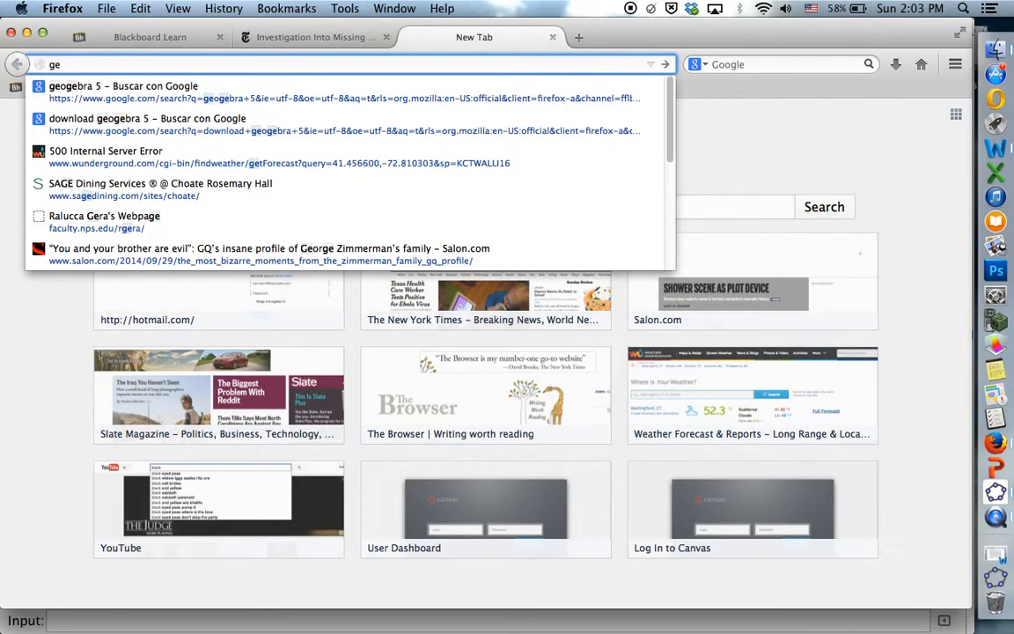
key(Down)
key(Down)
key(Return)
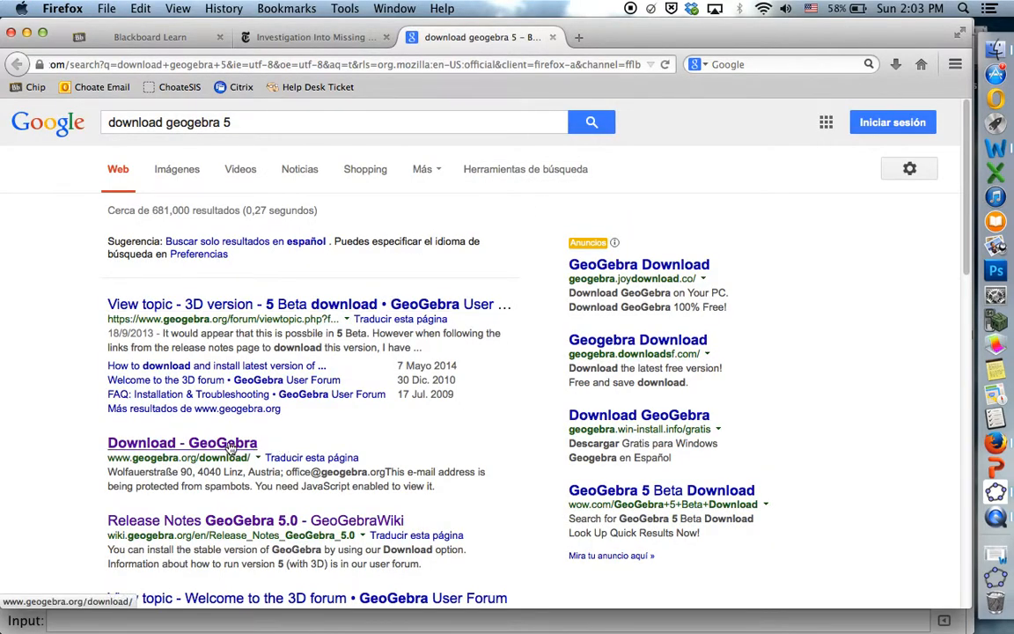
Open the GeoGebra download page and review the App Store listing of the Mac OS X desktop version
click(227, 444)
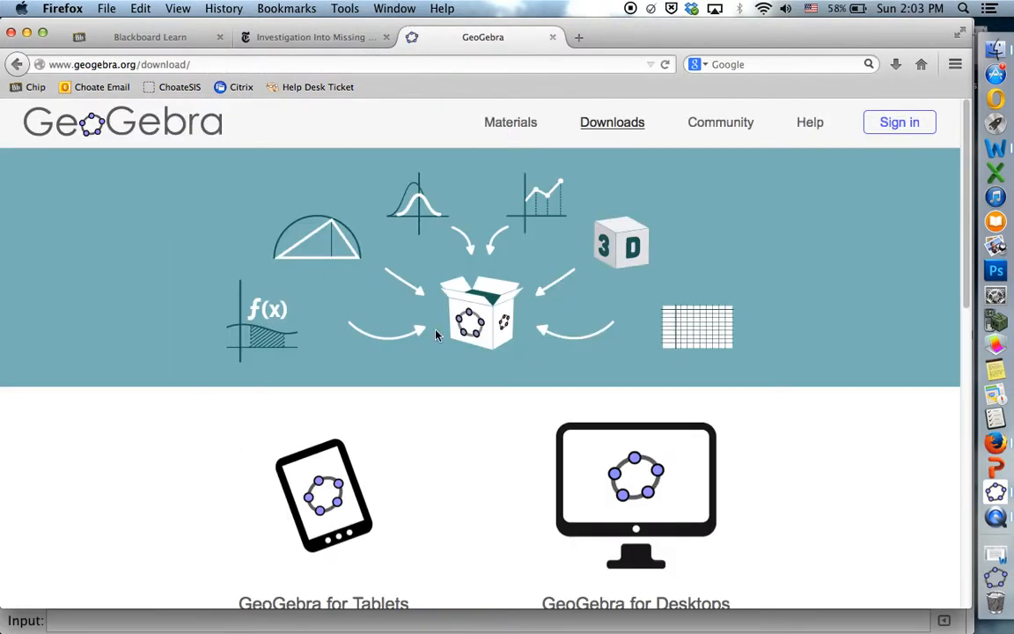
scroll(436, 336, down, 3)
scroll(459, 381, down, 4)
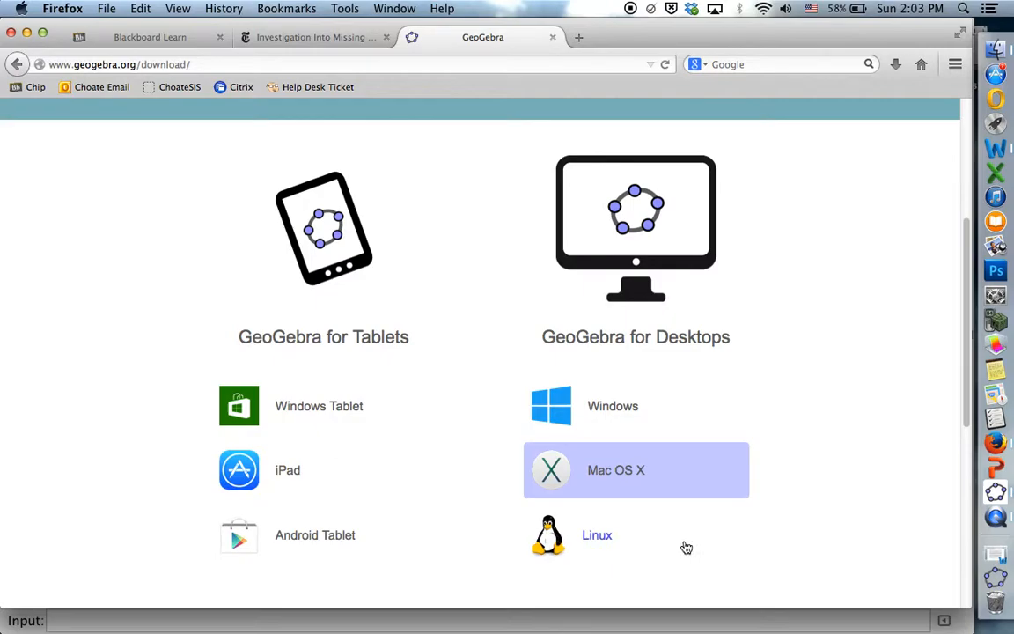
click(627, 485)
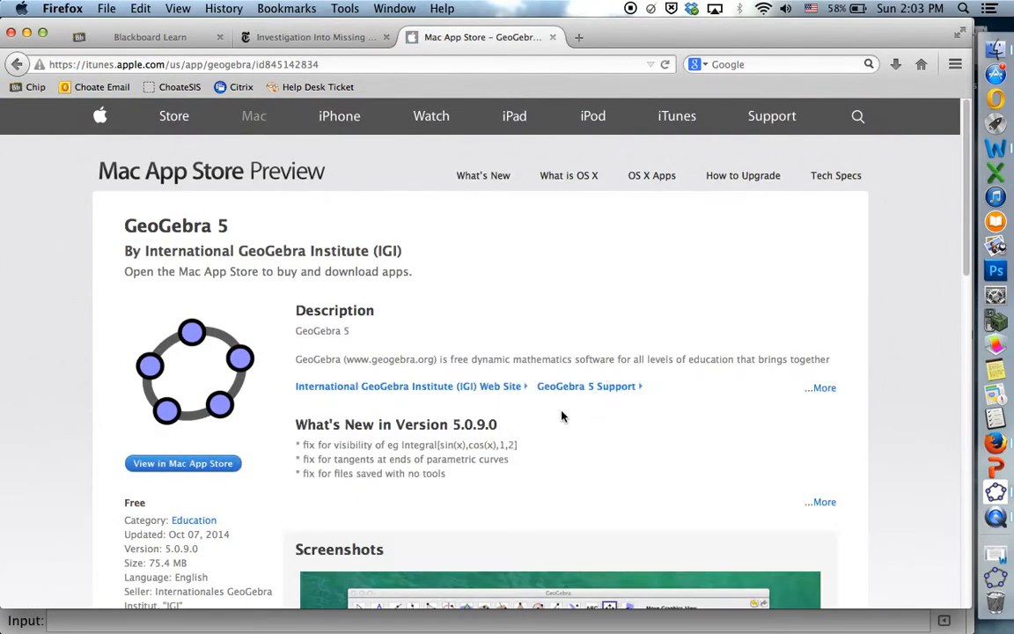
scroll(603, 505, down, 2)
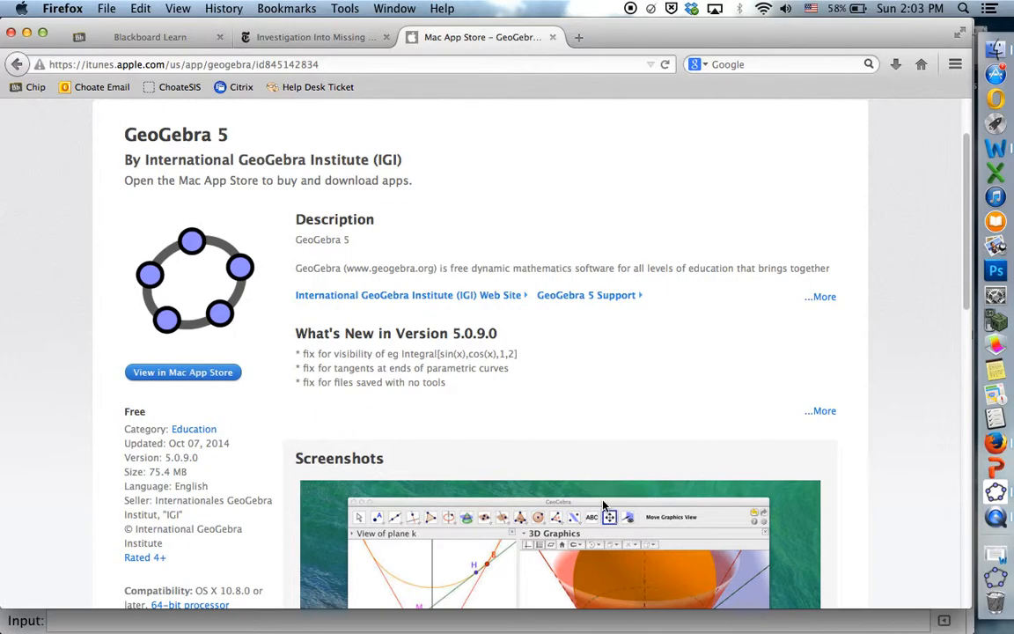
scroll(603, 505, down, 3)
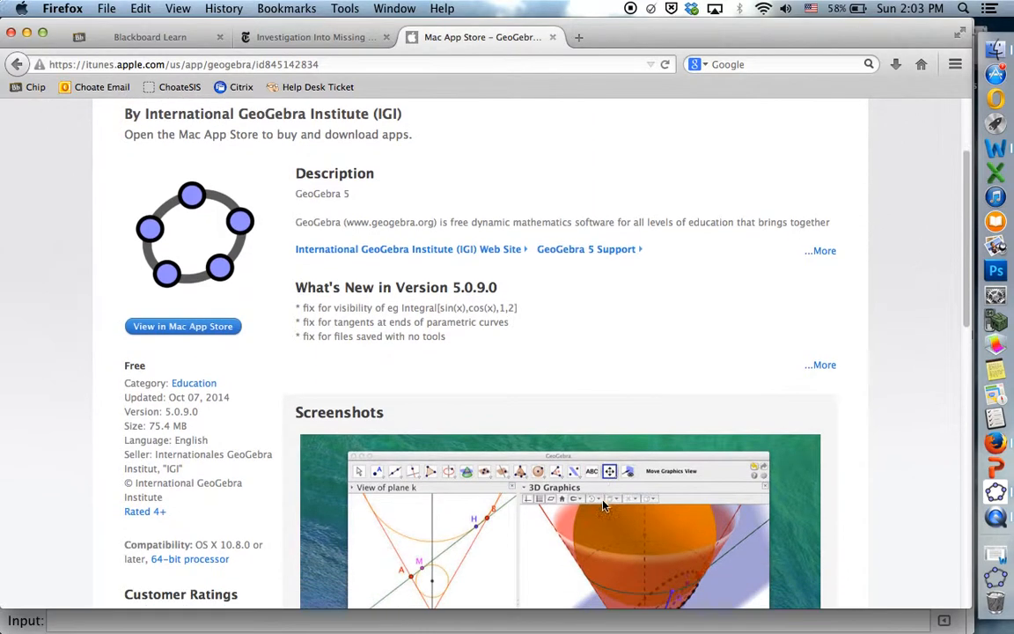
scroll(644, 479, down, 4)
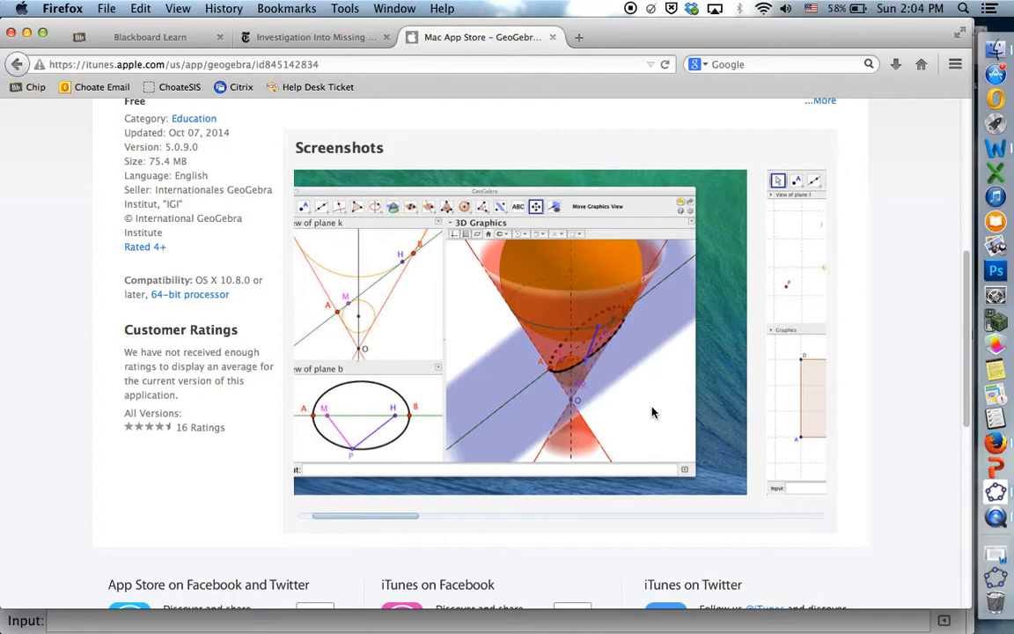
Switch to GeoGebra 5 and start a new, empty construction
click(999, 583)
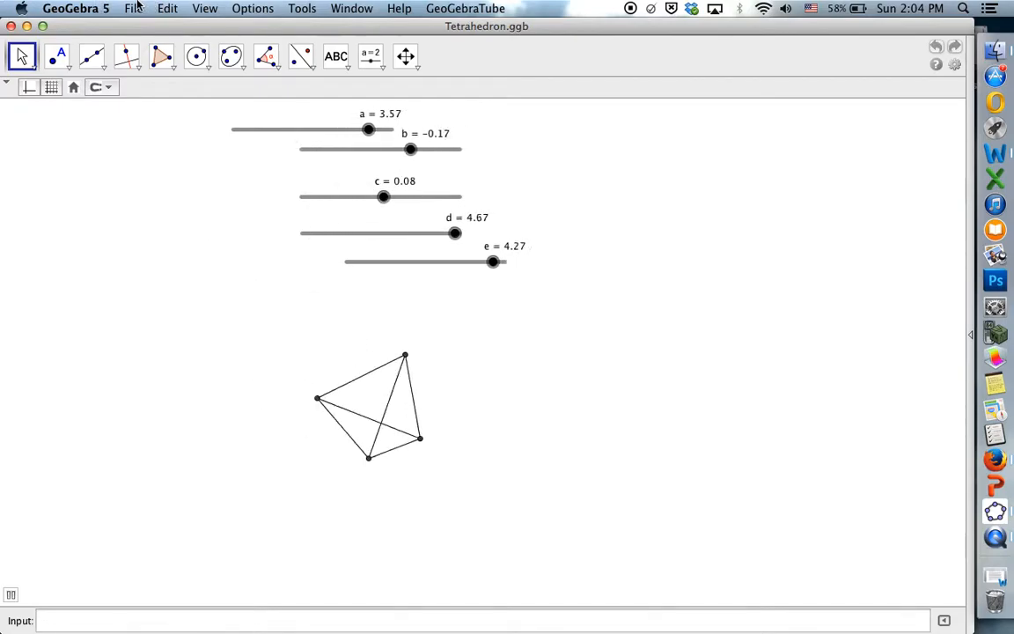
click(136, 7)
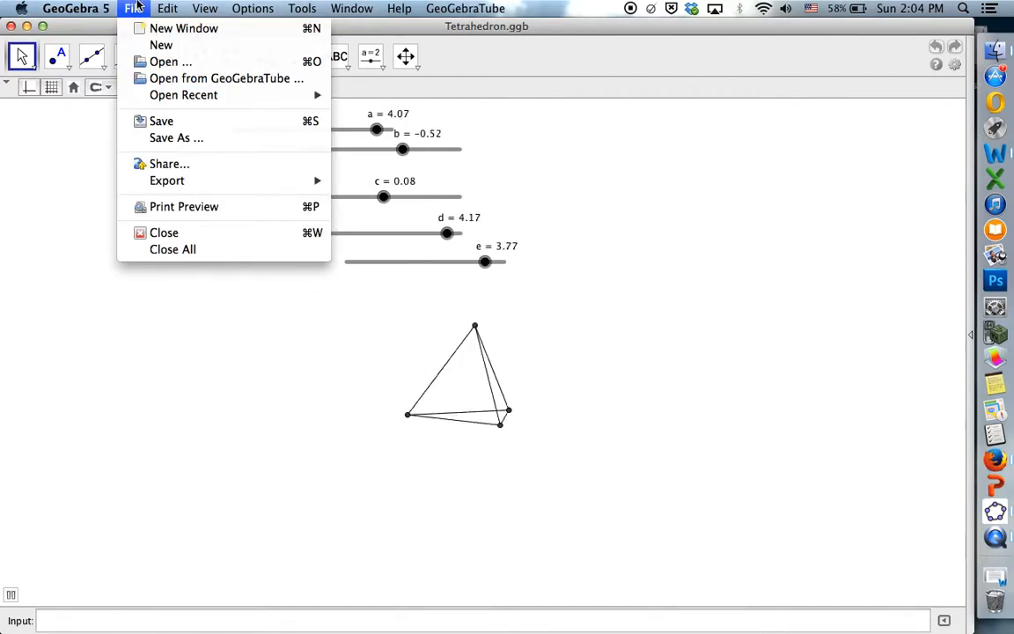
click(161, 46)
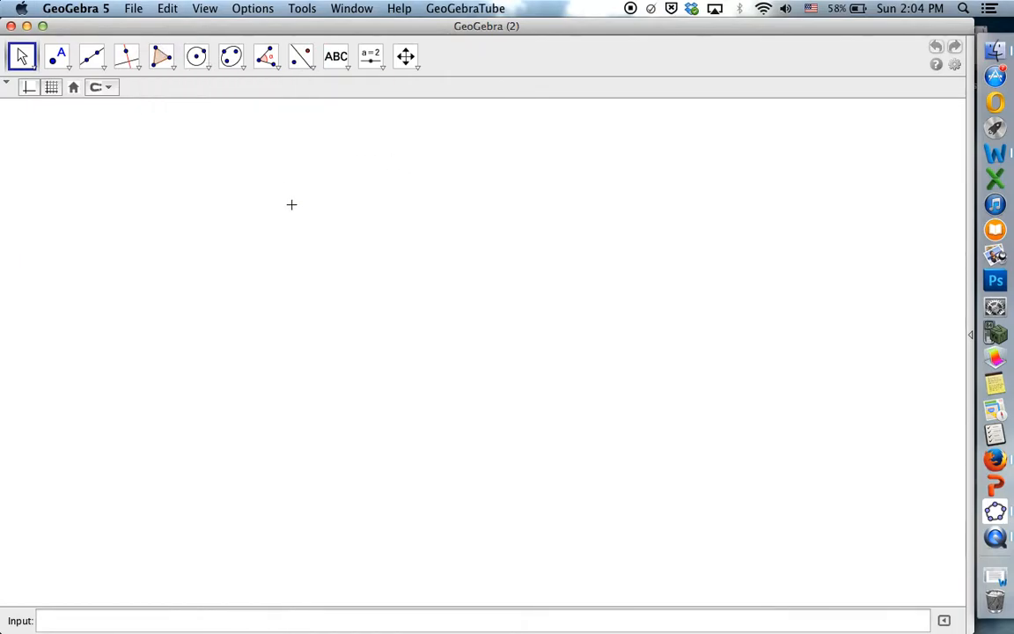
right_click(493, 308)
click(514, 346)
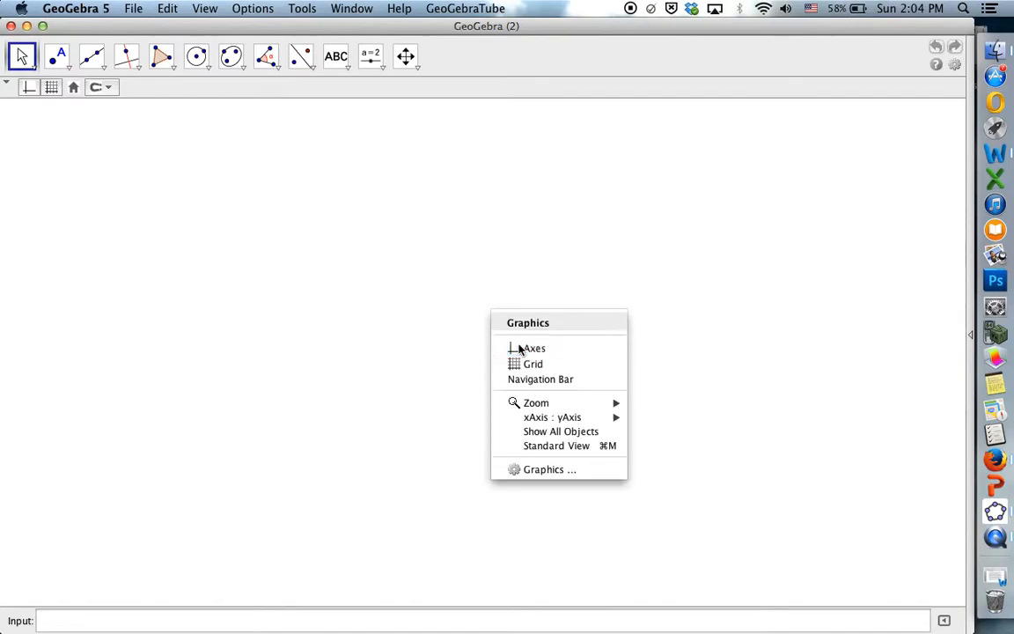
right_click(463, 275)
click(493, 315)
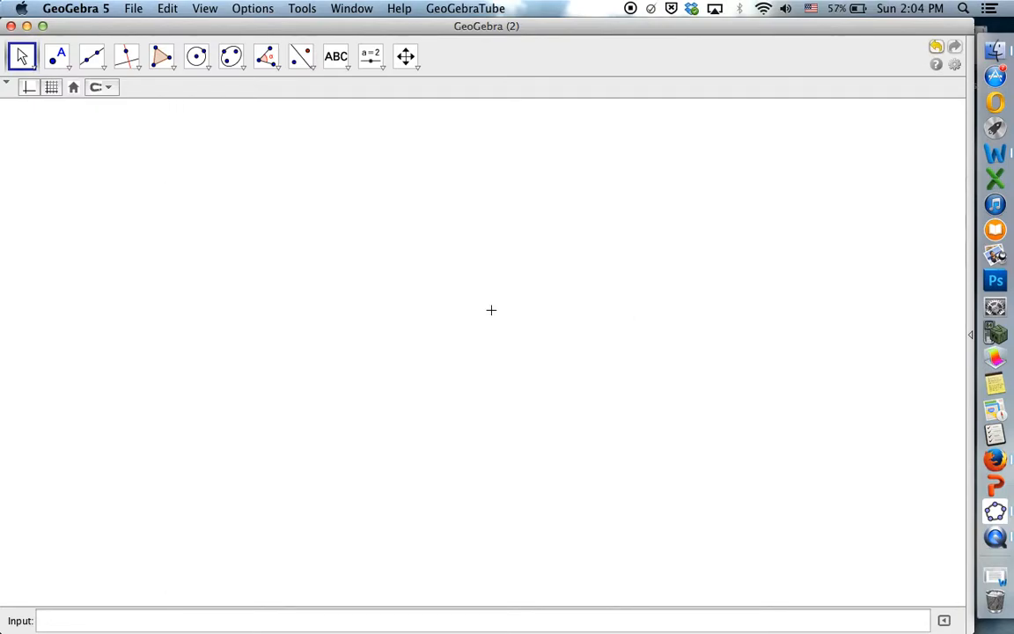
Show the Spreadsheet and Algebra views alongside the Graphics view
click(199, 7)
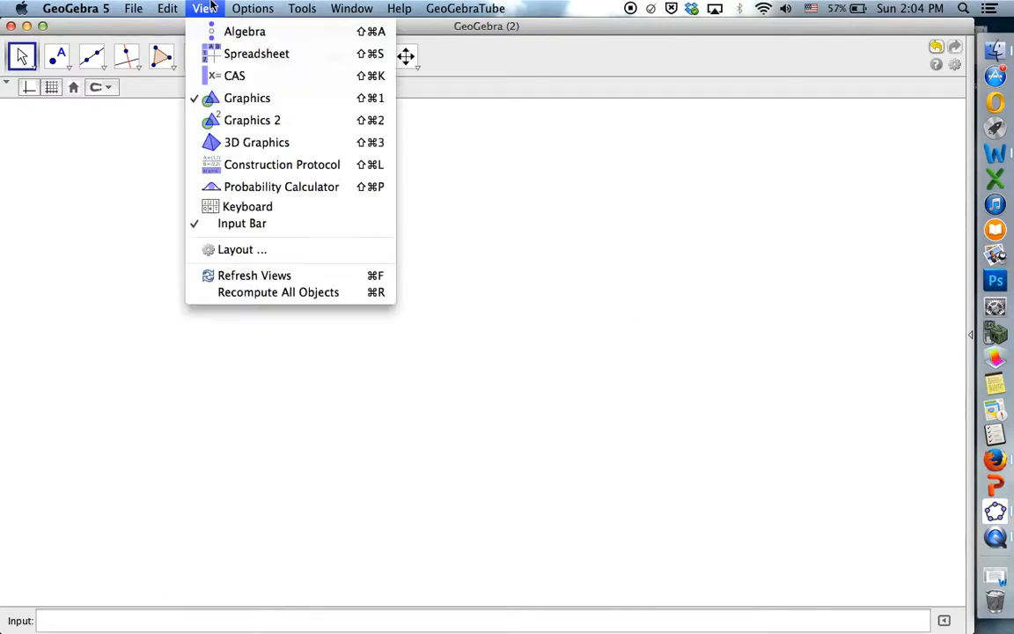
click(236, 54)
click(203, 5)
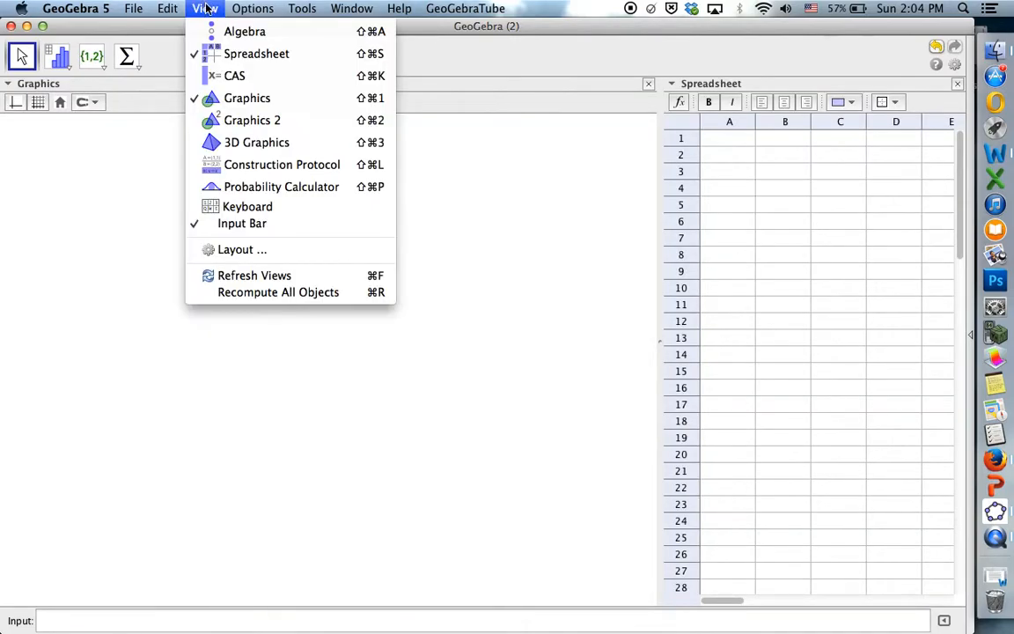
click(215, 30)
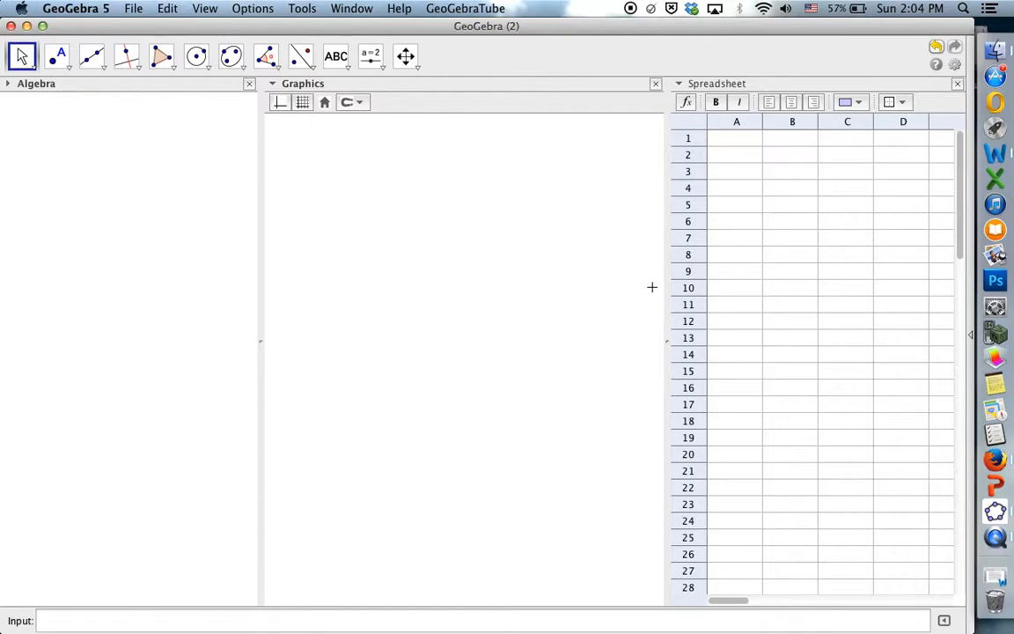
Enter the first vertex's coordinates 0, 0, 0 in spreadsheet cells A2 to A4
click(742, 155)
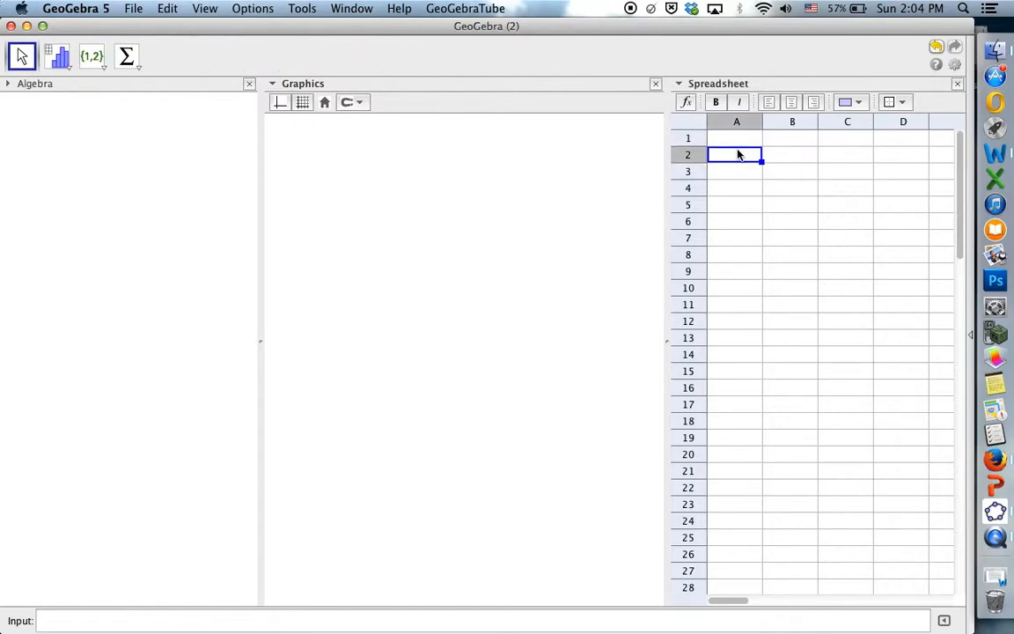
text(0)
key(Return)
text(0)
key(Return)
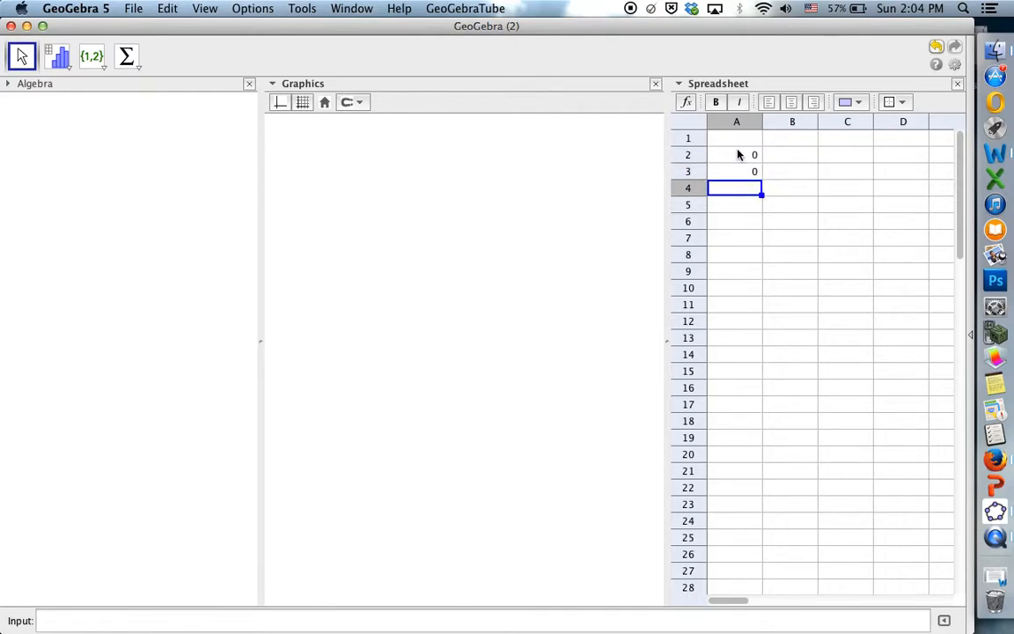
text(0)
key(Tab)
Enter the second vertex's coordinates -1, -1, 0 in cells B2 to B4
key(Up)
key(Up)
text(-1)
key(Return)
text(-1)
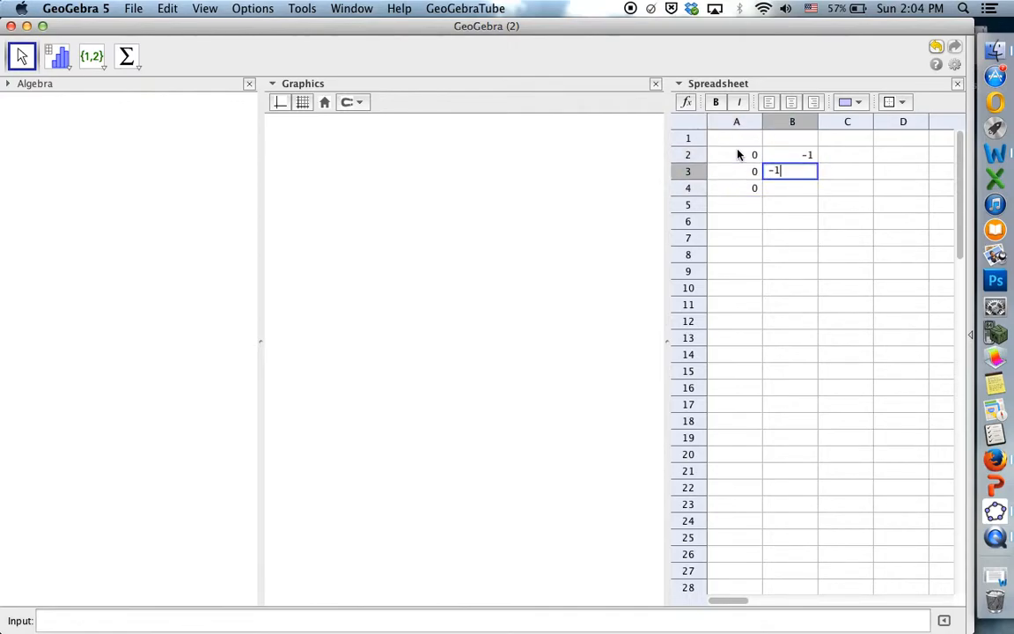
key(Return)
text(0)
key(Tab)
Enter the third vertex's coordinates -1, 0, -1 in cells C2 to C4
key(Up)
key(Up)
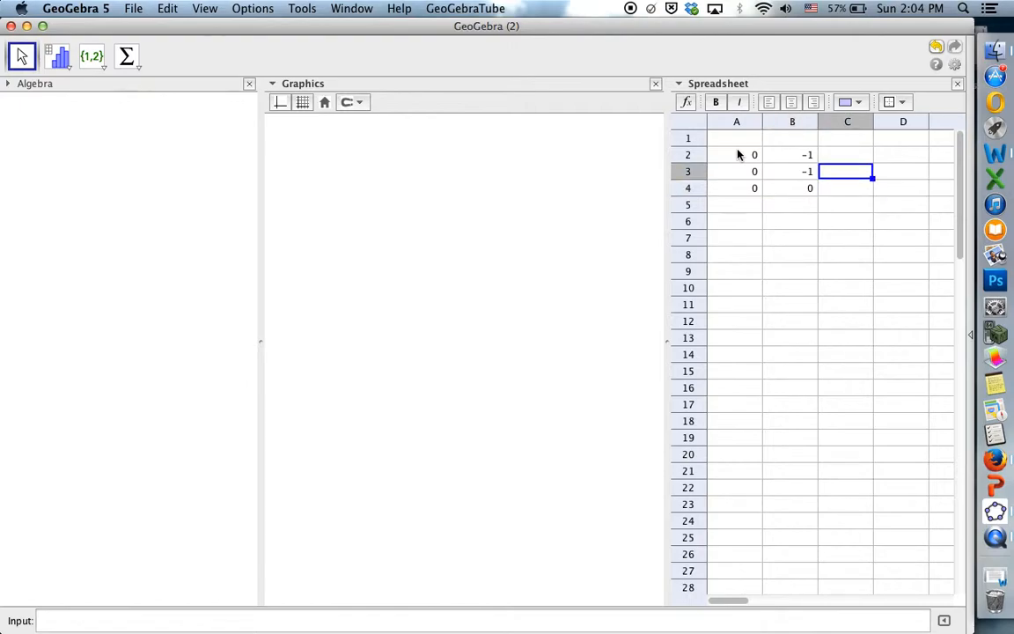
text(-1)
key(Return)
text(0)
key(Return)
text(-1)
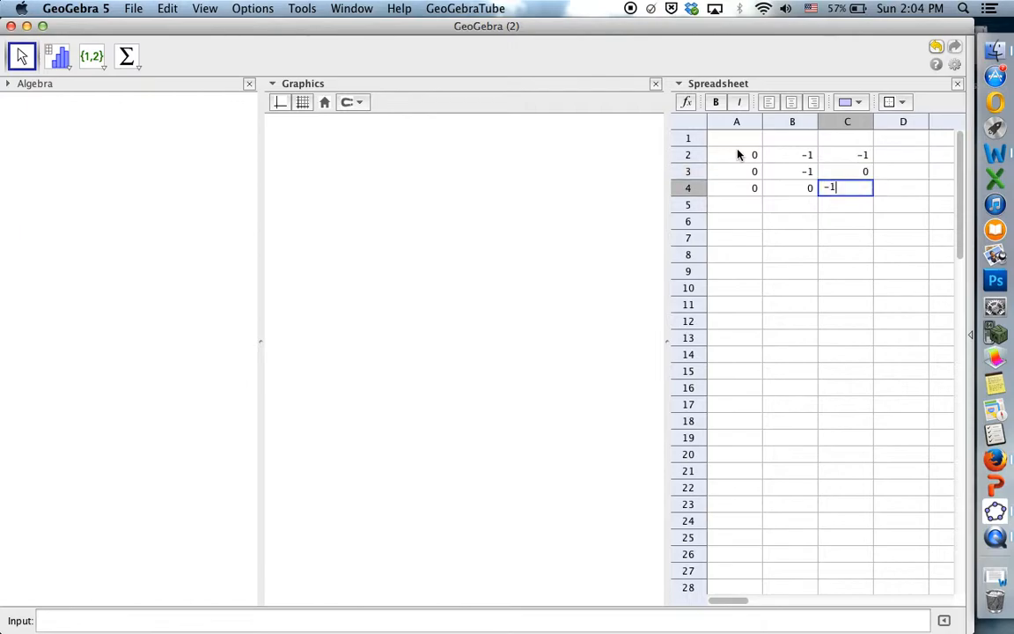
key(Tab)
Enter the fourth vertex's coordinates 0, -1, -1 in cells D2 to D4
key(Up)
key(Up)
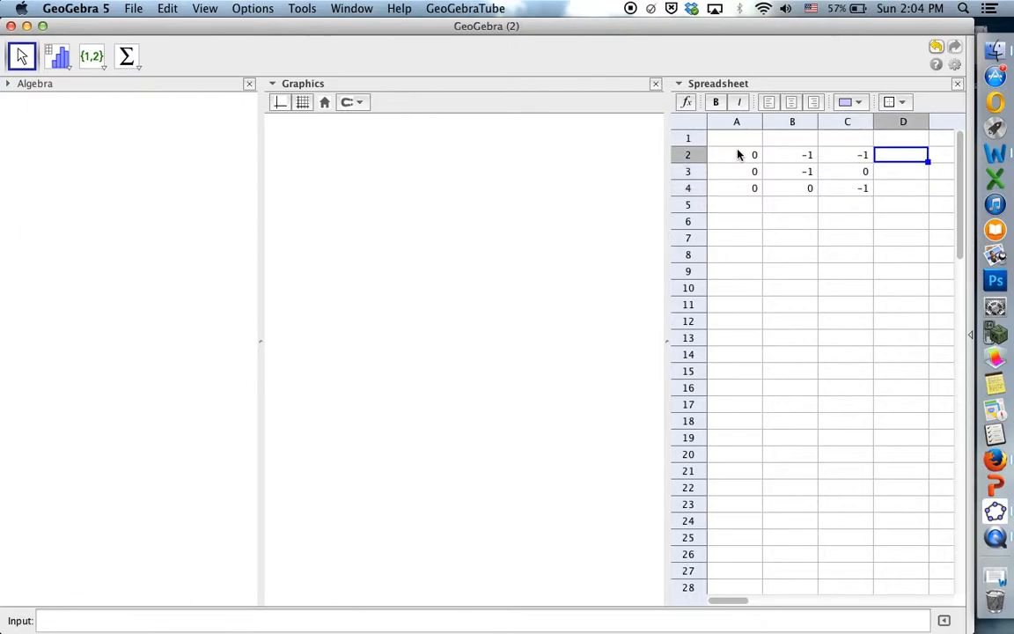
text(0)
key(Return)
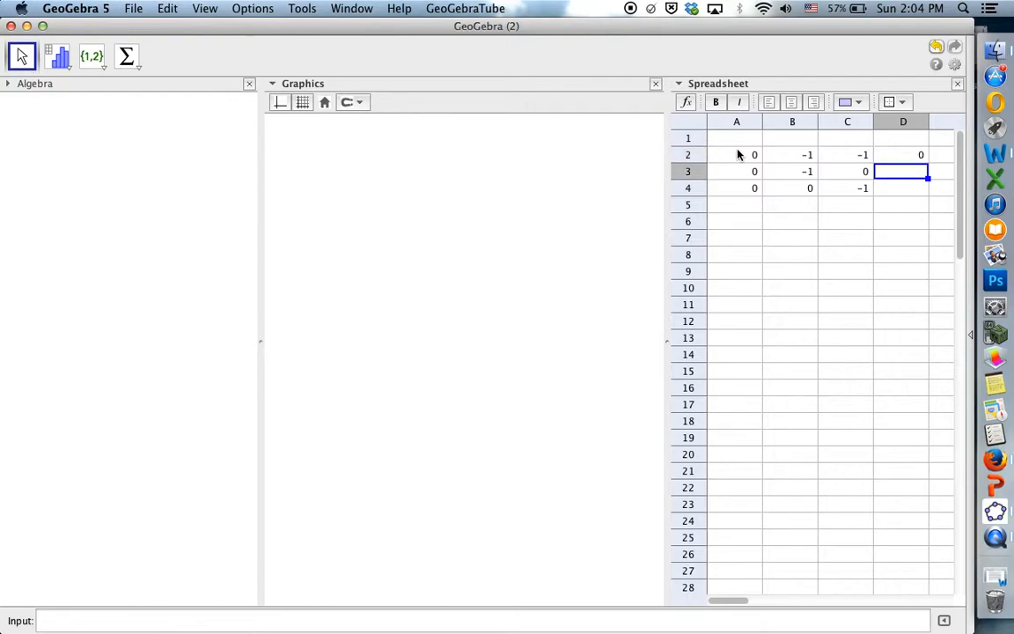
text(-1)
key(Return)
text(-1)
key(Return)
Create a matrix named T with dependent objects from the cell range A2:D4
drag(720, 157, 899, 188)
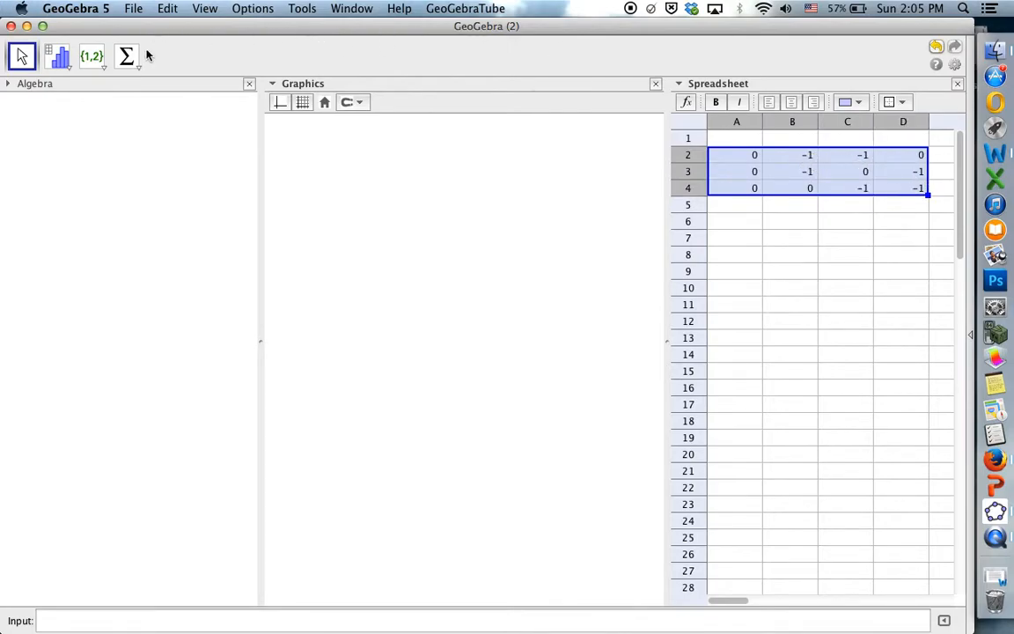
click(89, 59)
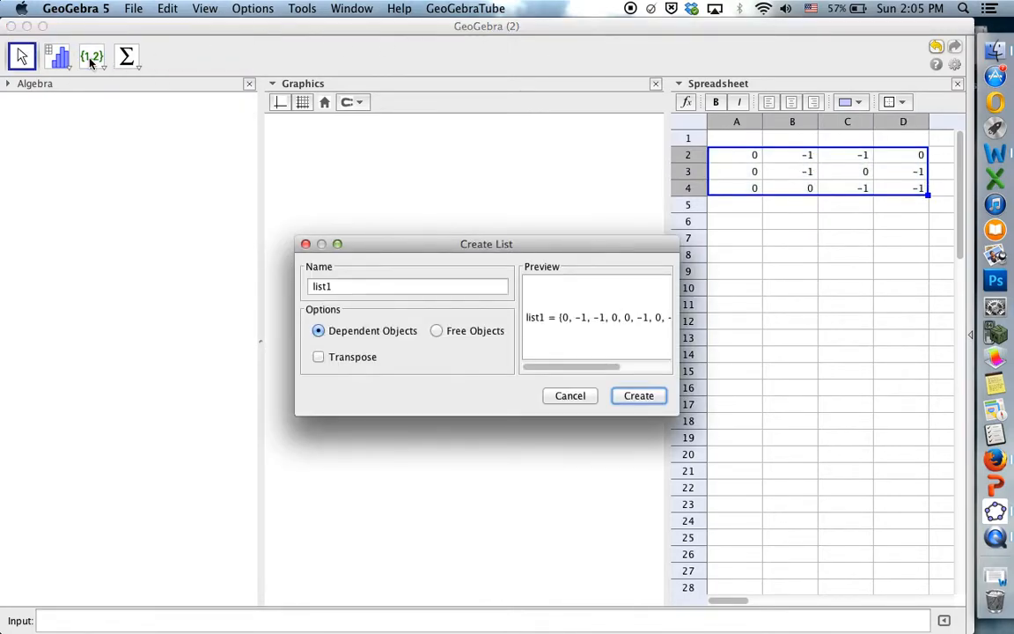
click(96, 64)
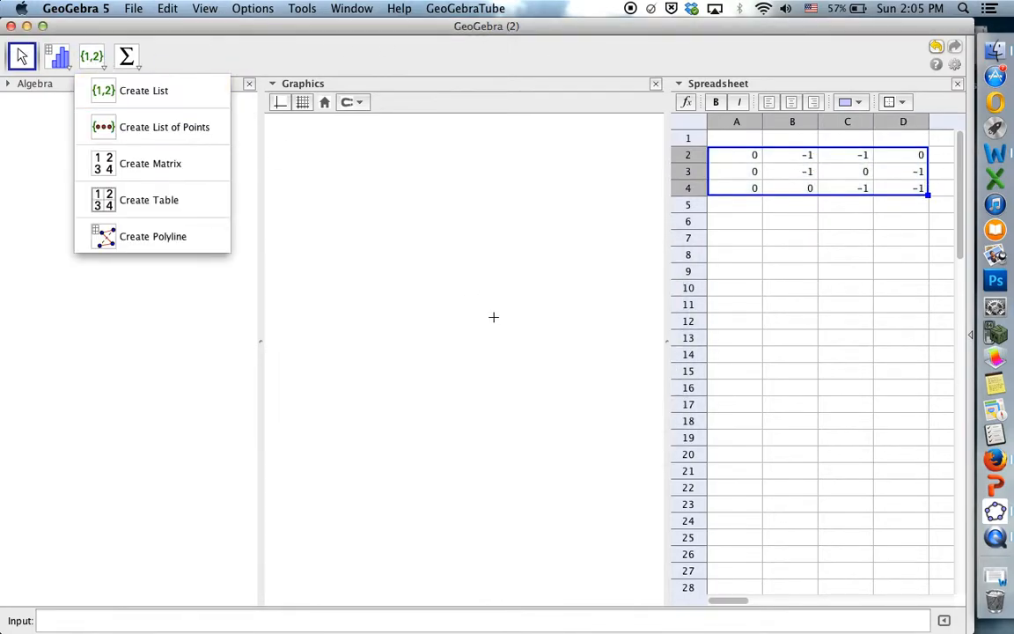
click(129, 165)
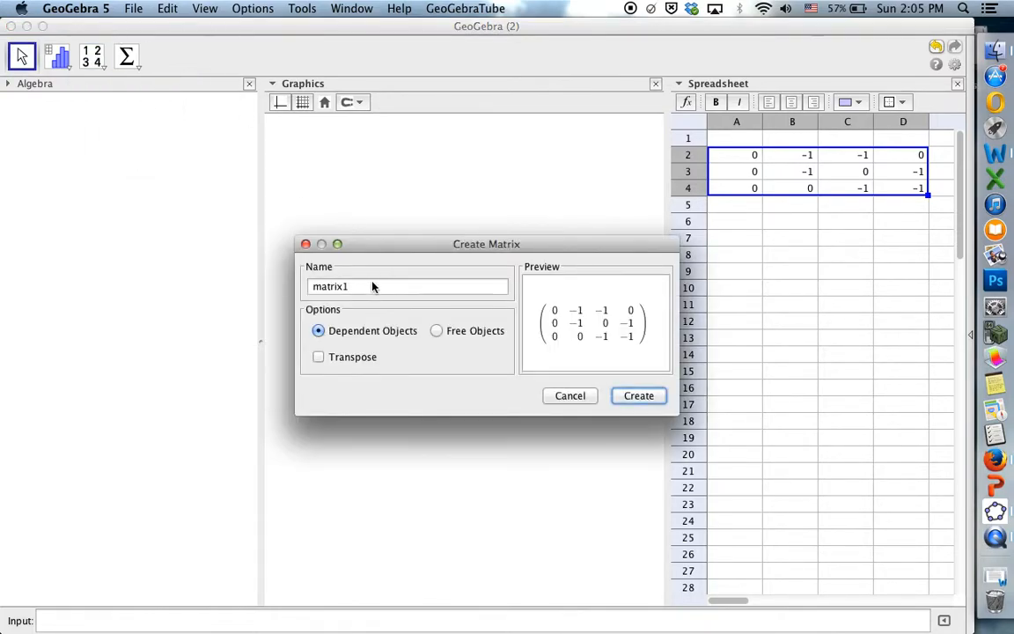
drag(376, 287, 272, 286)
text(T)
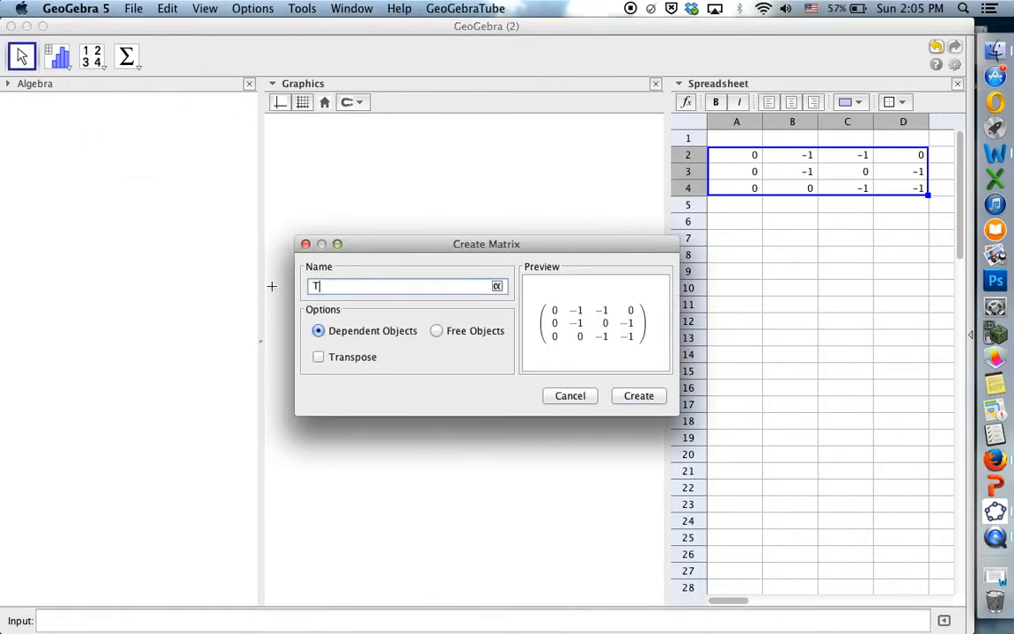
click(640, 398)
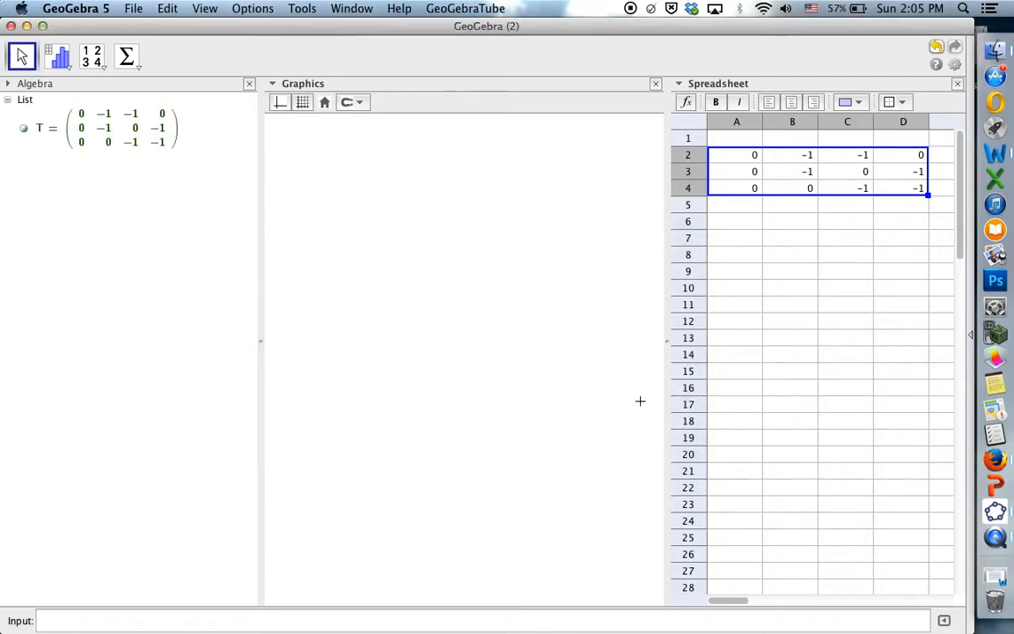
Enter 1, 0, 0 in cells A6 to C6 as the first row of a second matrix
click(727, 224)
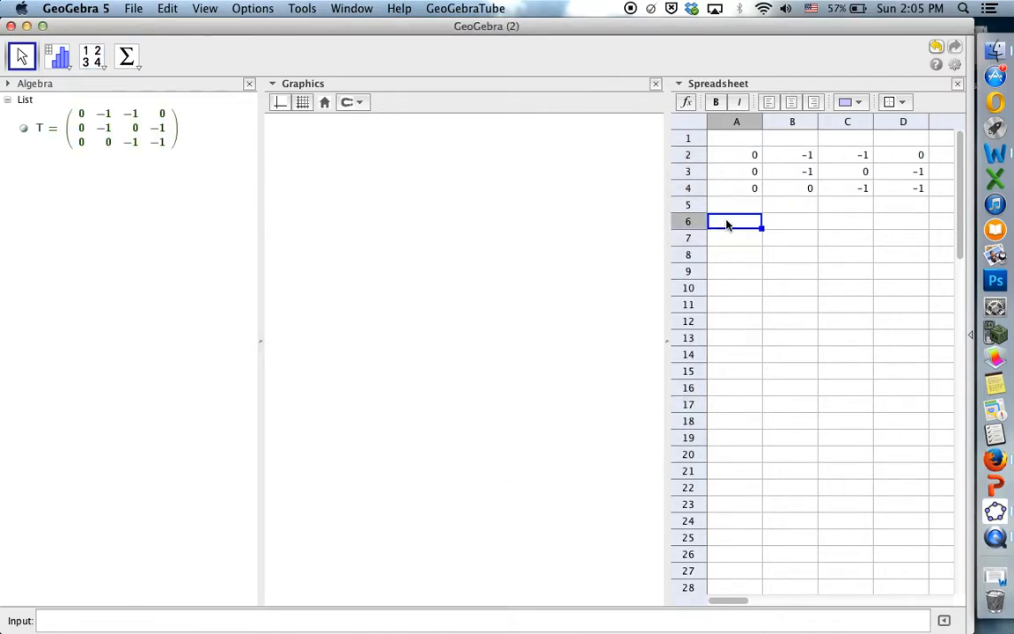
text(1)
key(Tab)
text(0)
key(Tab)
text(0)
key(Return)
Fill cells A7 and A8 with 0 to complete the second matrix's first column, and make the Graphics view active
key(Left)
key(Left)
text(0)
key(Return)
text(0)
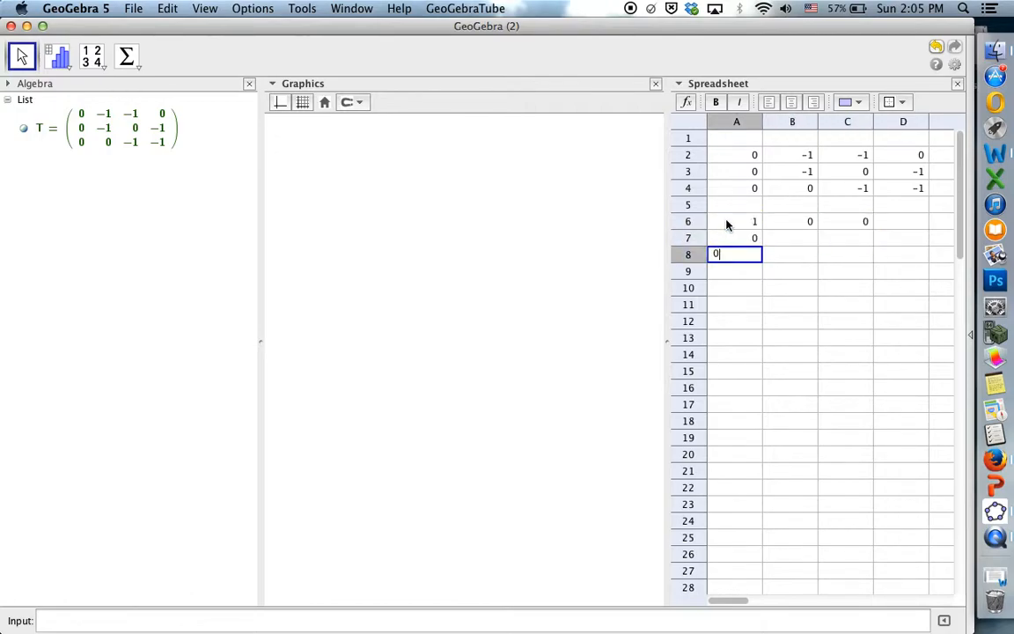
key(Tab)
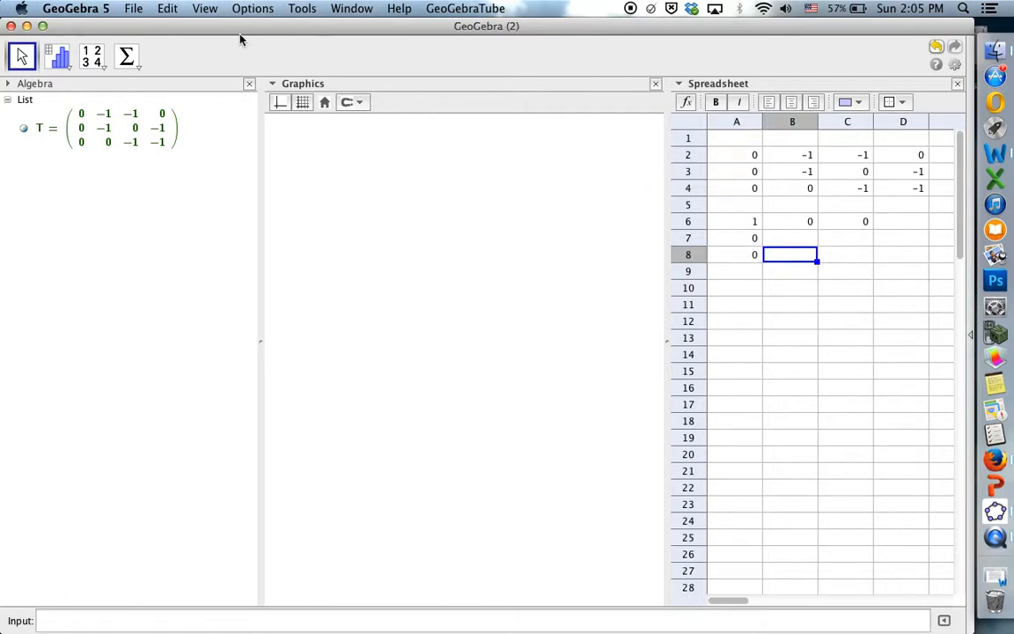
click(442, 175)
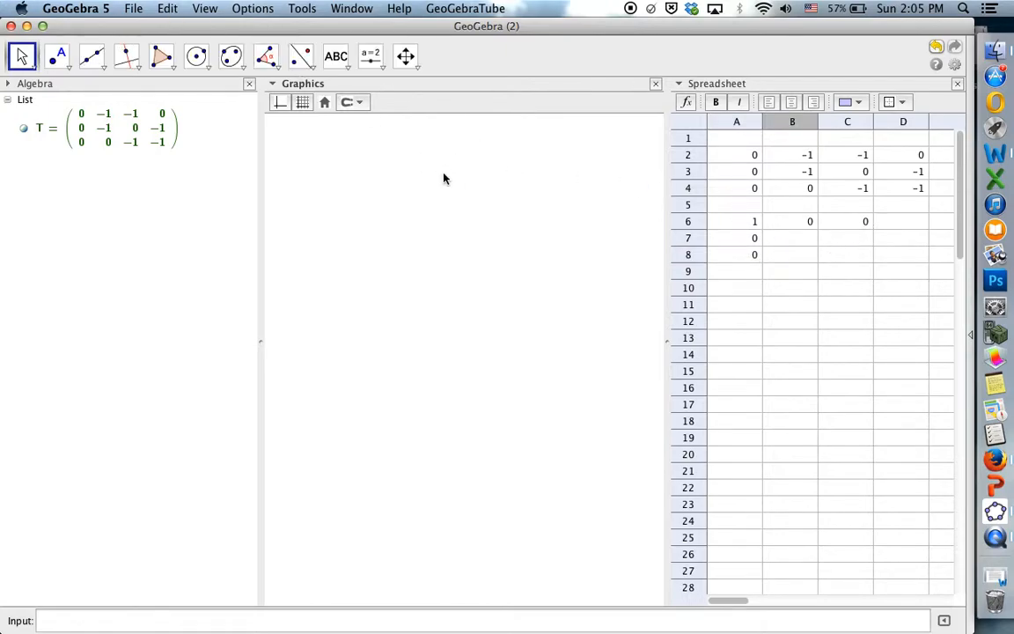
Create five number sliders a, b, c, d and e in the Graphics view, each ranging from -5 to 5 with increment 0.1
click(370, 56)
click(485, 131)
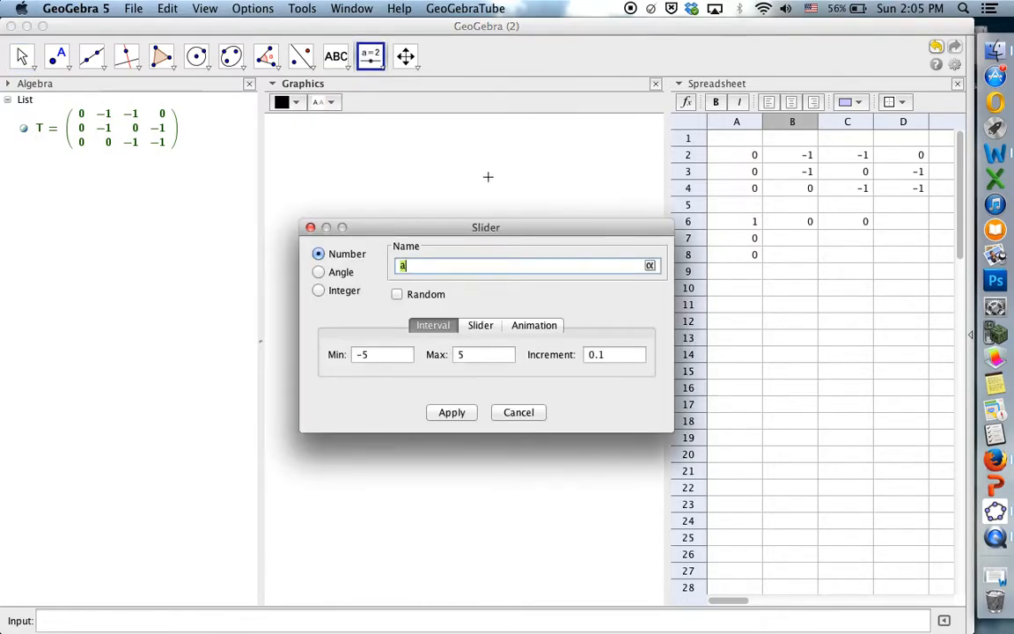
click(451, 412)
click(565, 154)
click(452, 412)
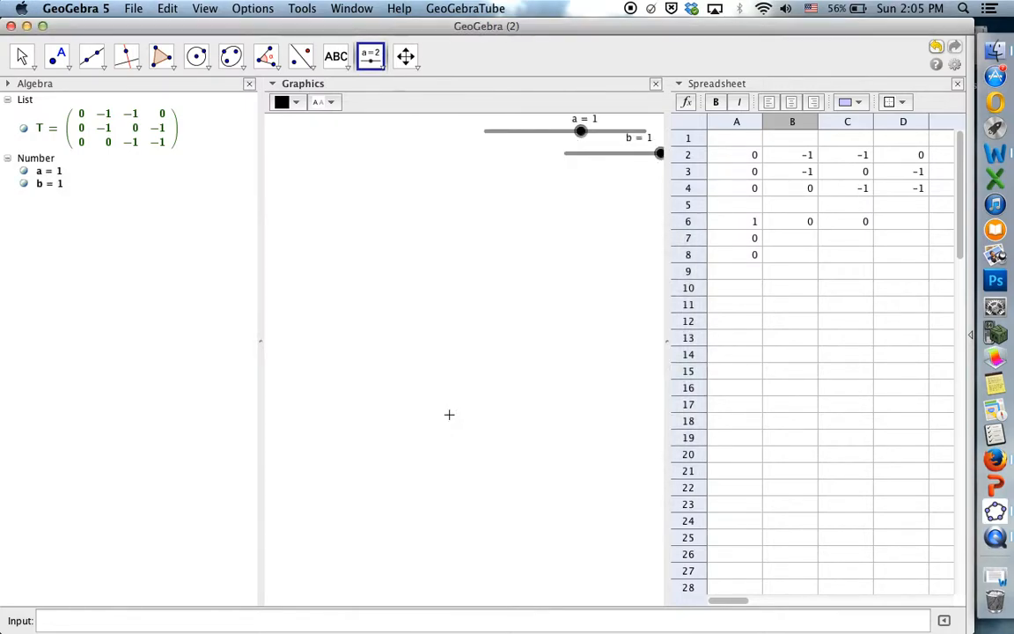
click(525, 184)
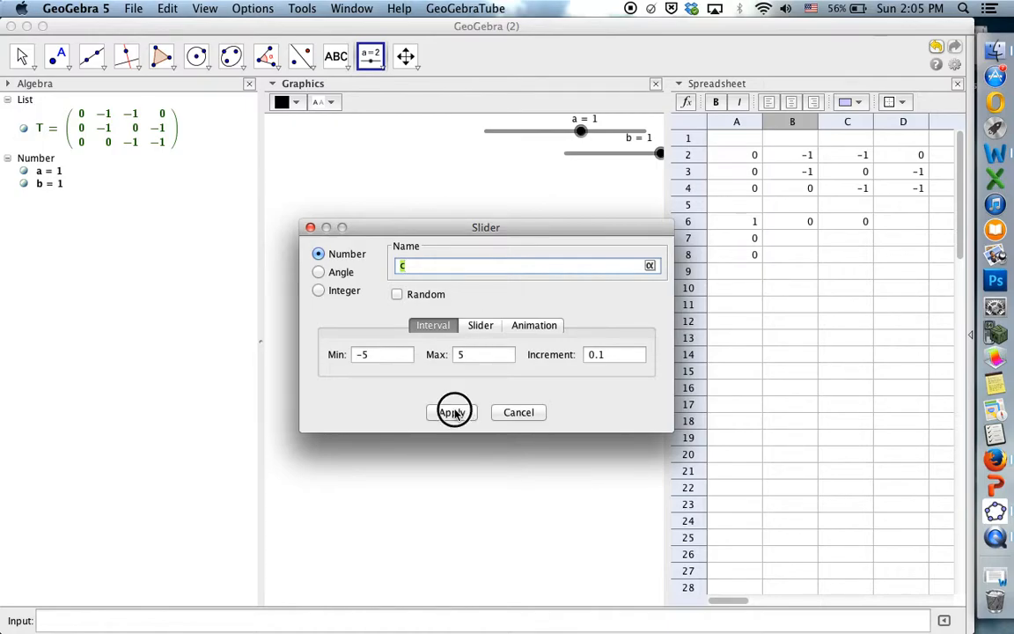
click(453, 412)
click(545, 215)
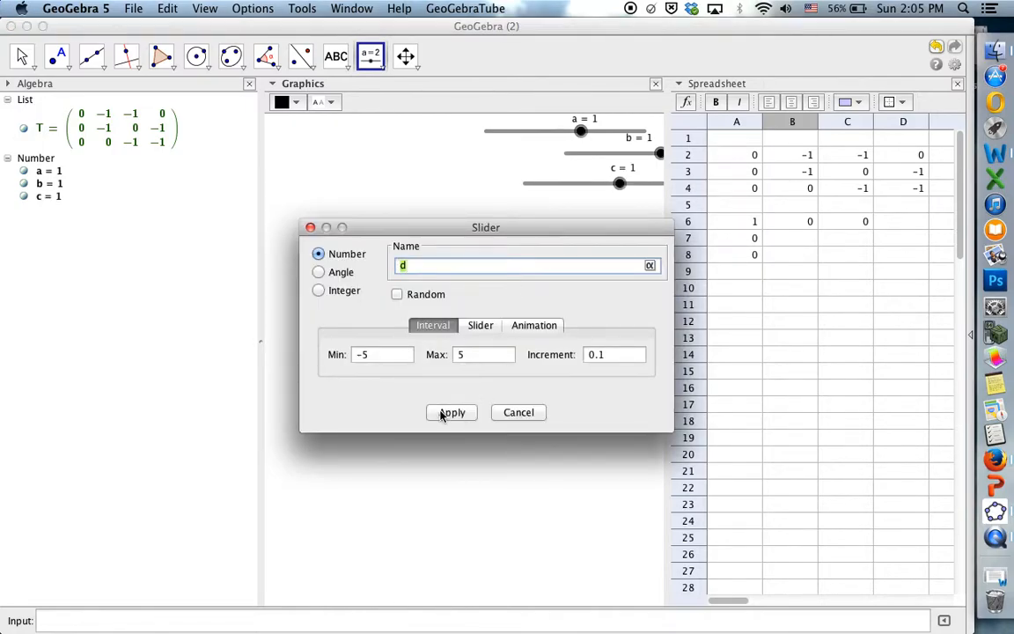
click(444, 412)
click(508, 227)
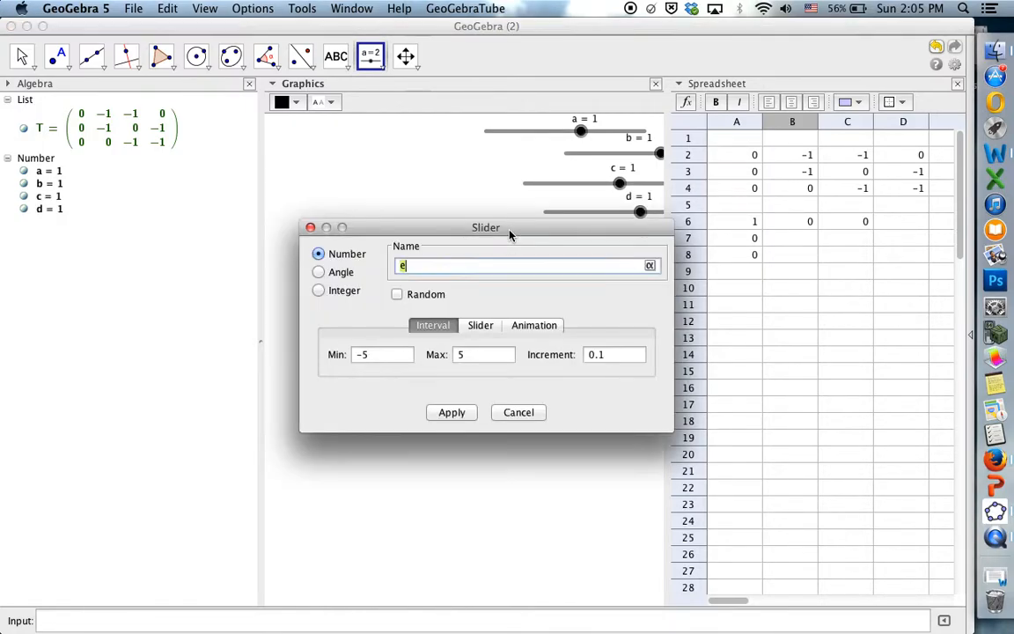
click(445, 412)
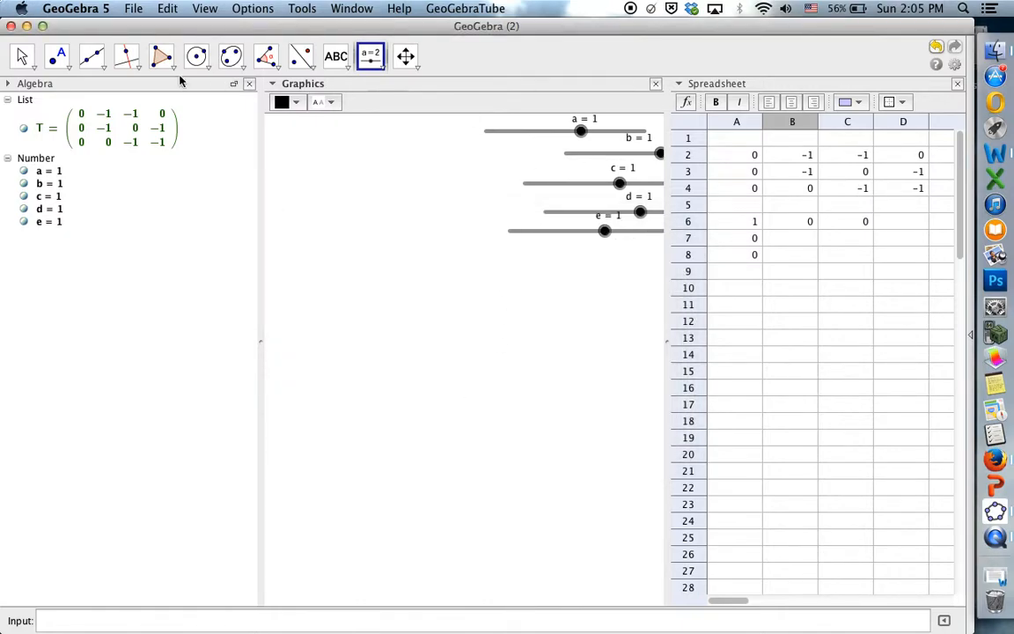
click(22, 56)
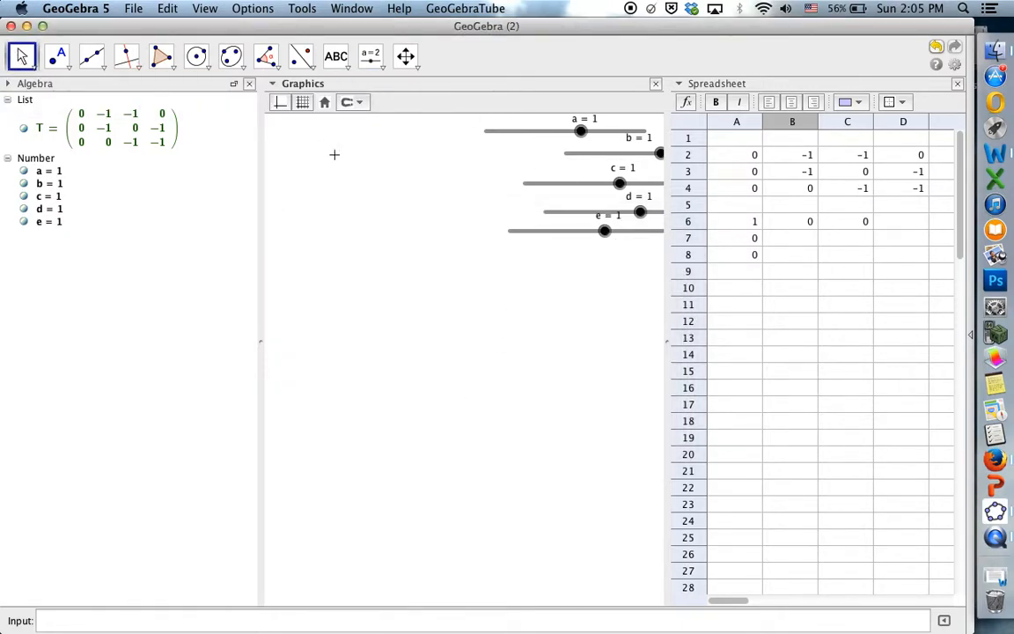
Enter cos(a) in cell B7 and sin(a) in cell B8 of the second matrix
click(776, 240)
text(cos)
text((1))
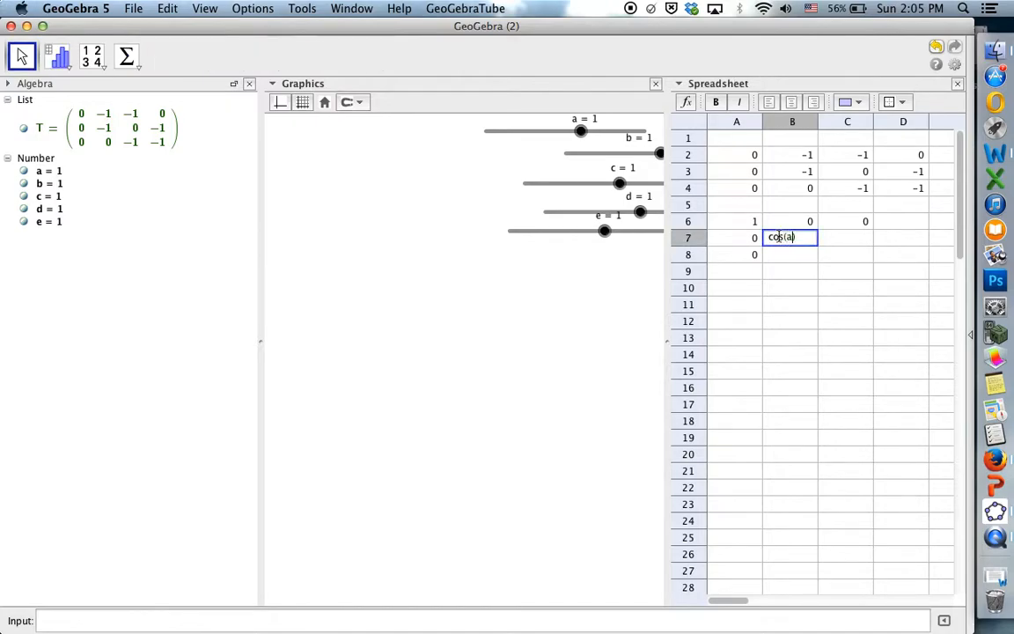
key(Return)
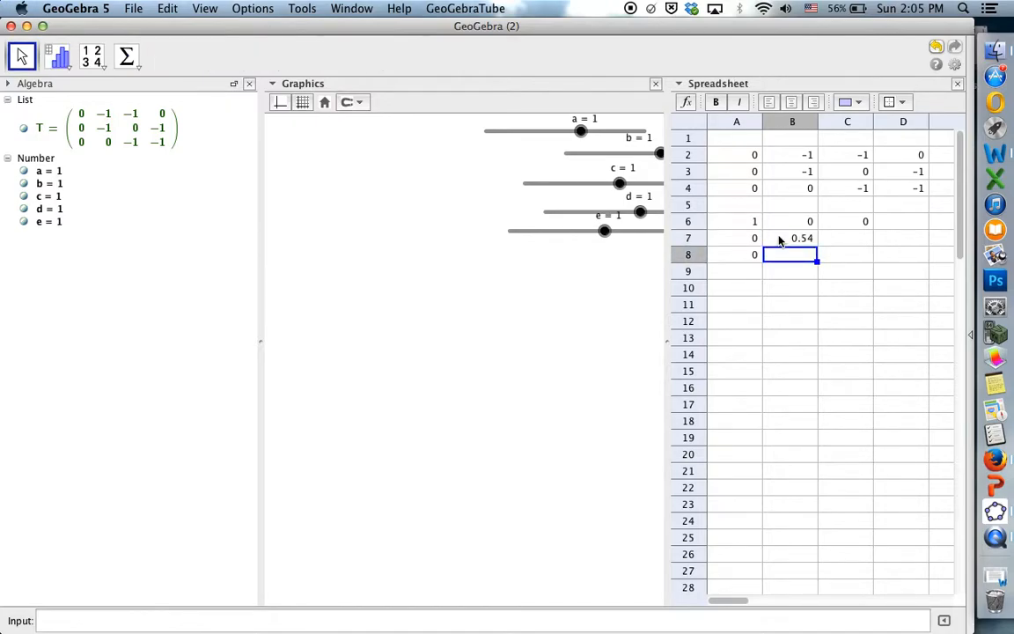
text(sin(a))
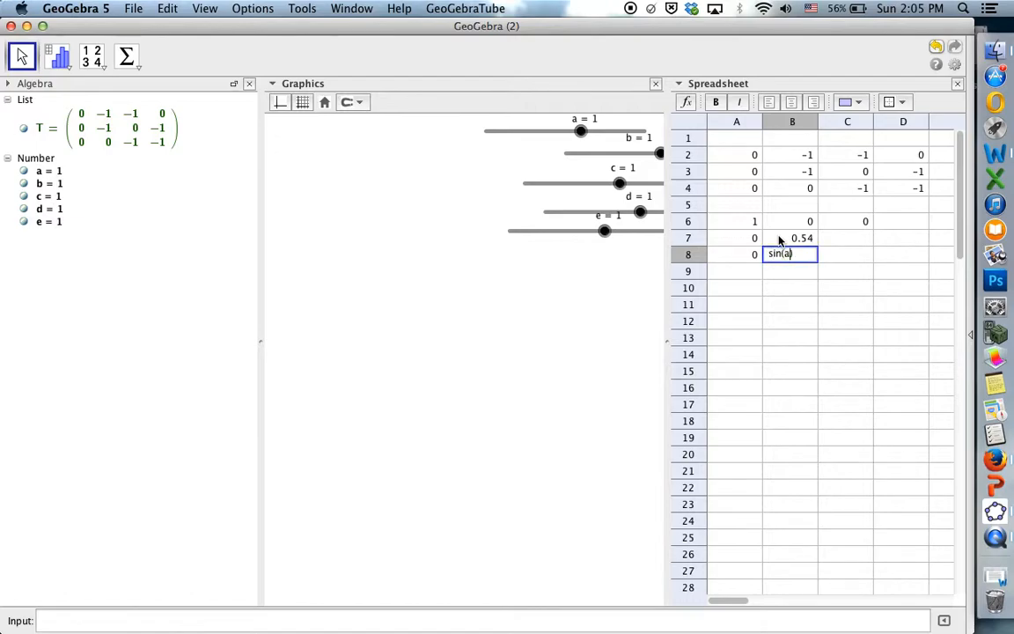
key(Tab)
Complete the second matrix's last column with -sin(a) in cell C7 and cos(a) in cell C8
key(Up)
text(-)
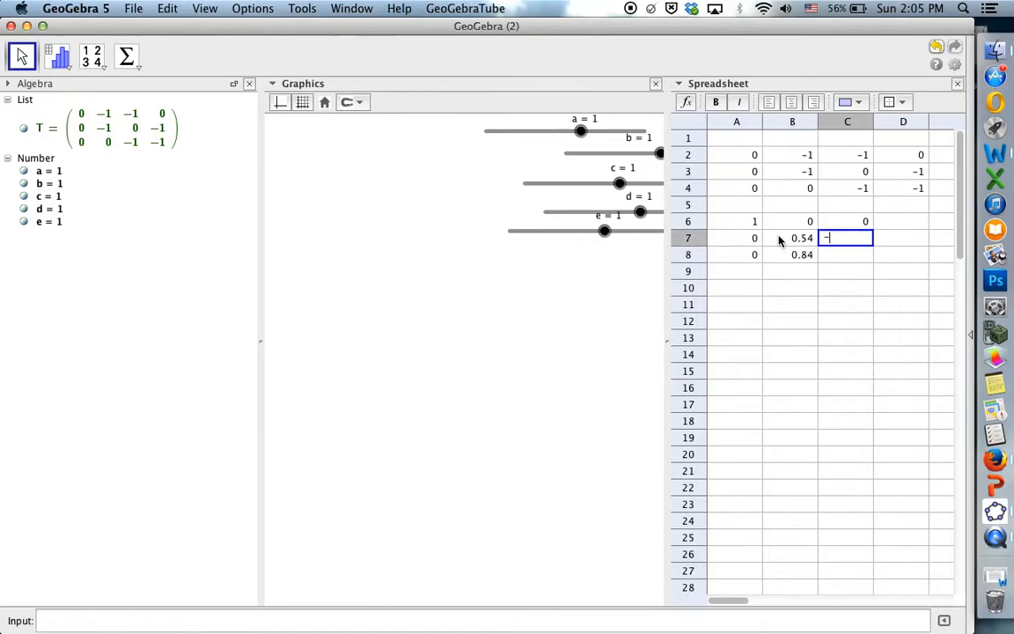
text(sin(a))
key(Return)
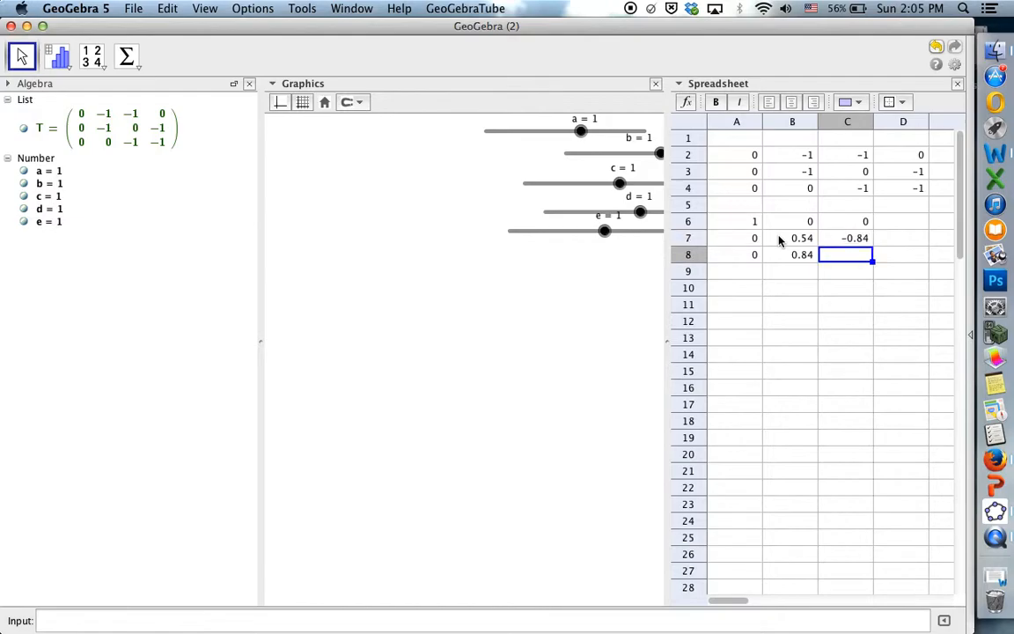
text(cos(a))
key(Return)
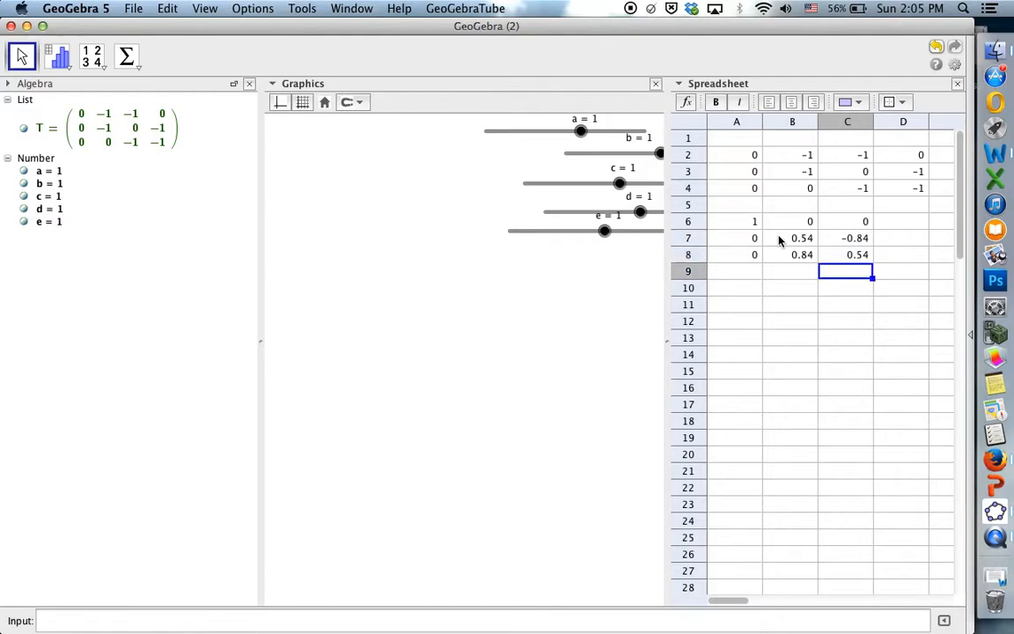
Enter 0 in cells A12 and B12 to start the bottom row of a third matrix
key(Down)
key(Left)
key(Left)
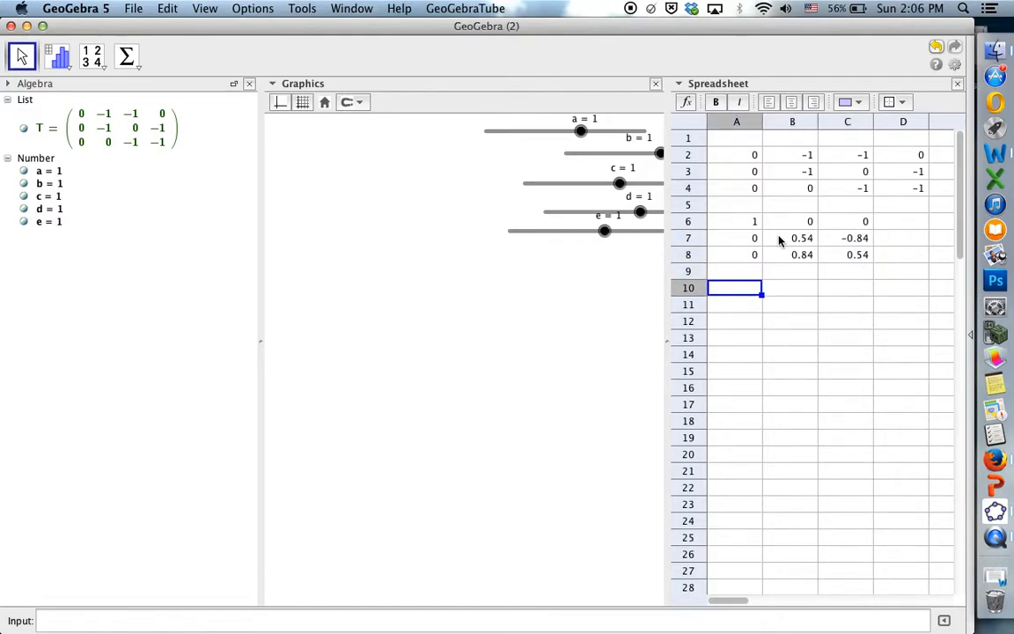
key(Down)
key(Down)
text(0)
key(Tab)
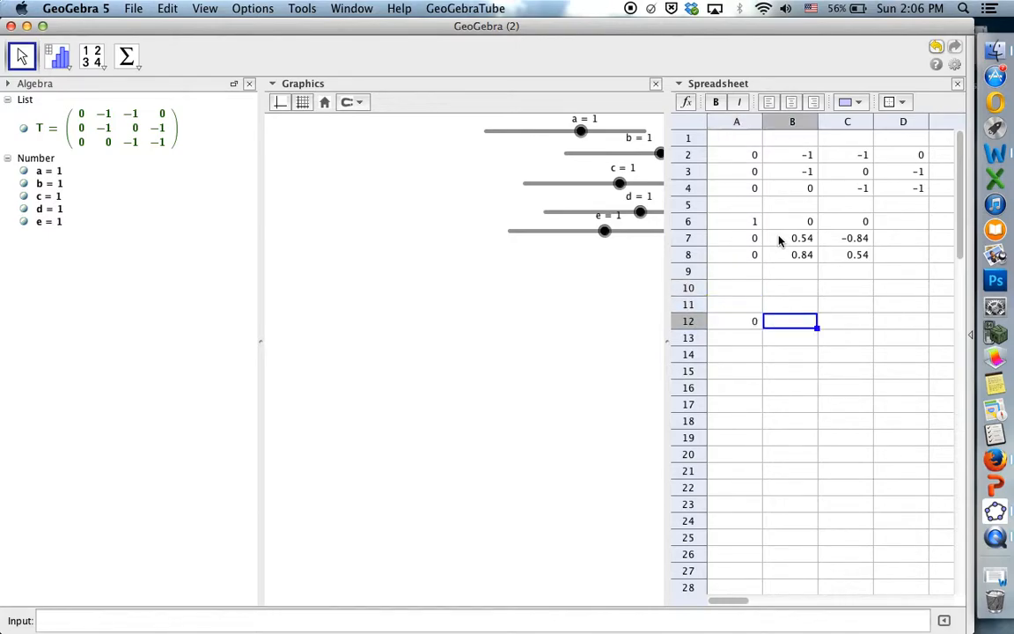
text(0)
key(Tab)
Fill the third matrix's last column with 0, 0, 1 in cells C10 to C12
text(0)
key(Up)
key(Down)
text(1)
key(Up)
text(0)
key(Up)
text(0)
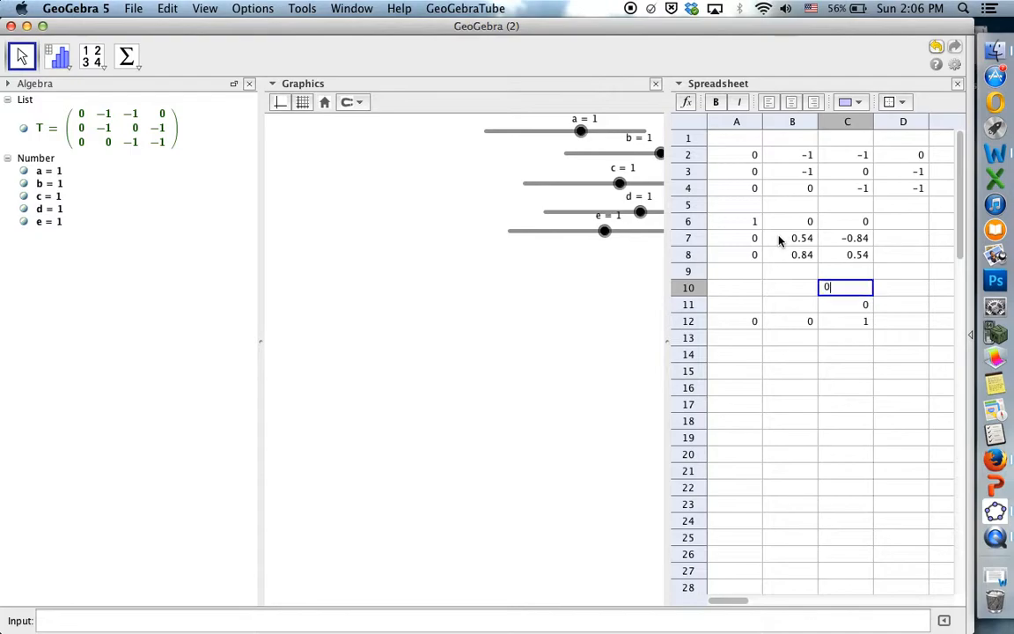
Enter cos(b) in cell A10 and sin(b) in cell A11 for the third matrix's first column
key(Left)
key(Left)
text(cos(a))
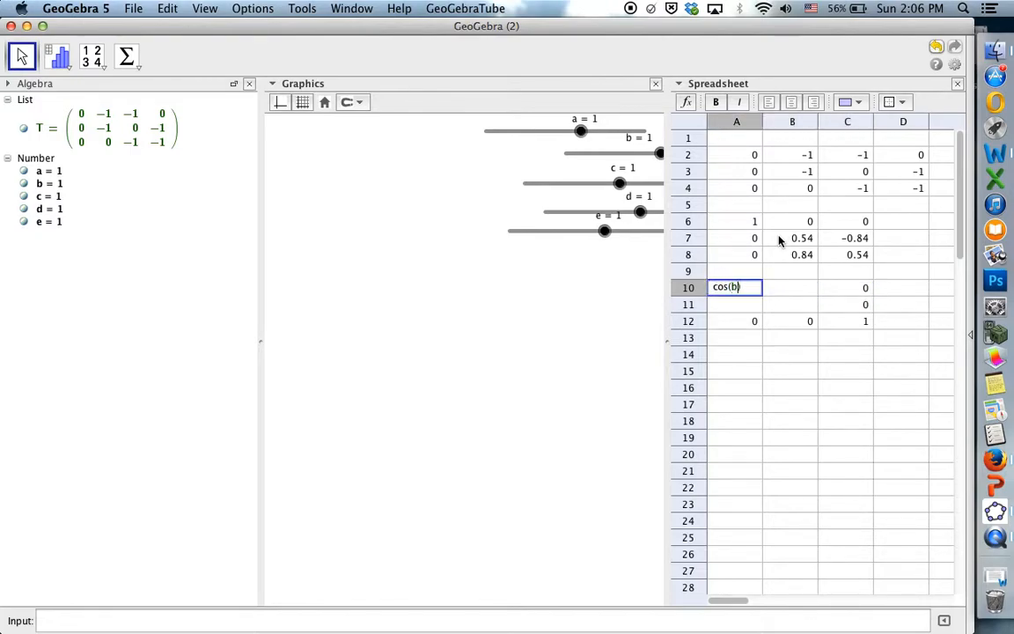
key(Return)
text(sin(b))
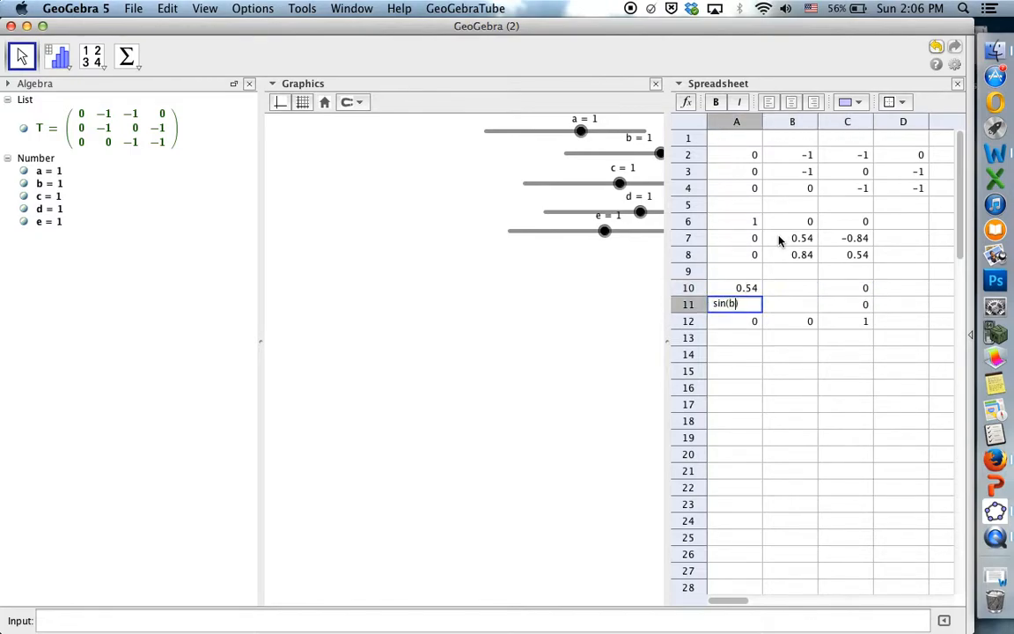
key(Tab)
Enter -sin(b) in cell B10 and cos(b) in cell B11 to complete the third matrix
key(Up)
text(-s)
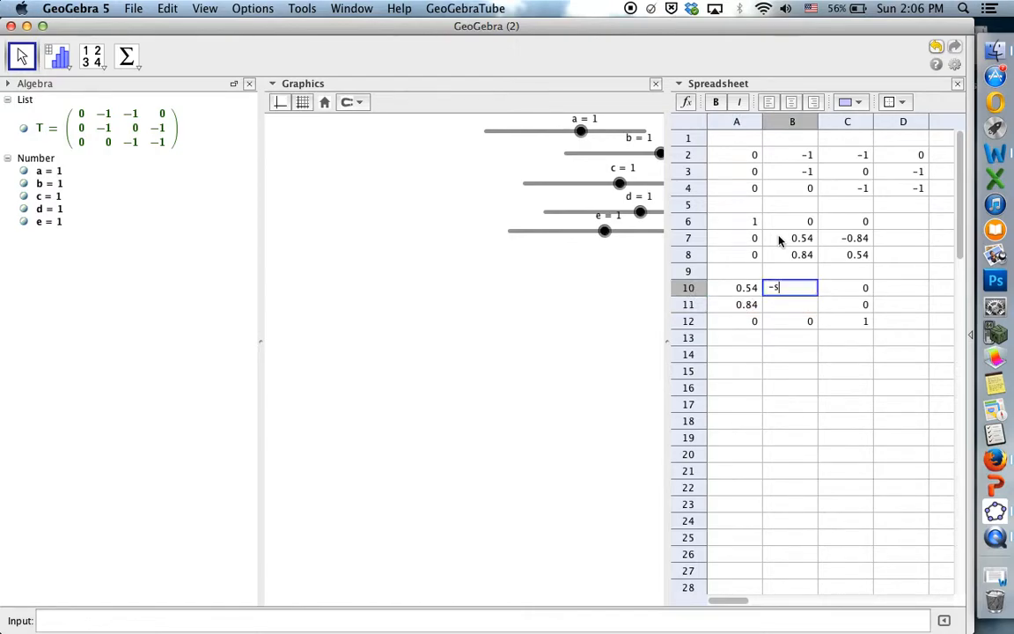
text(in(b))
key(Return)
text(cos(b))
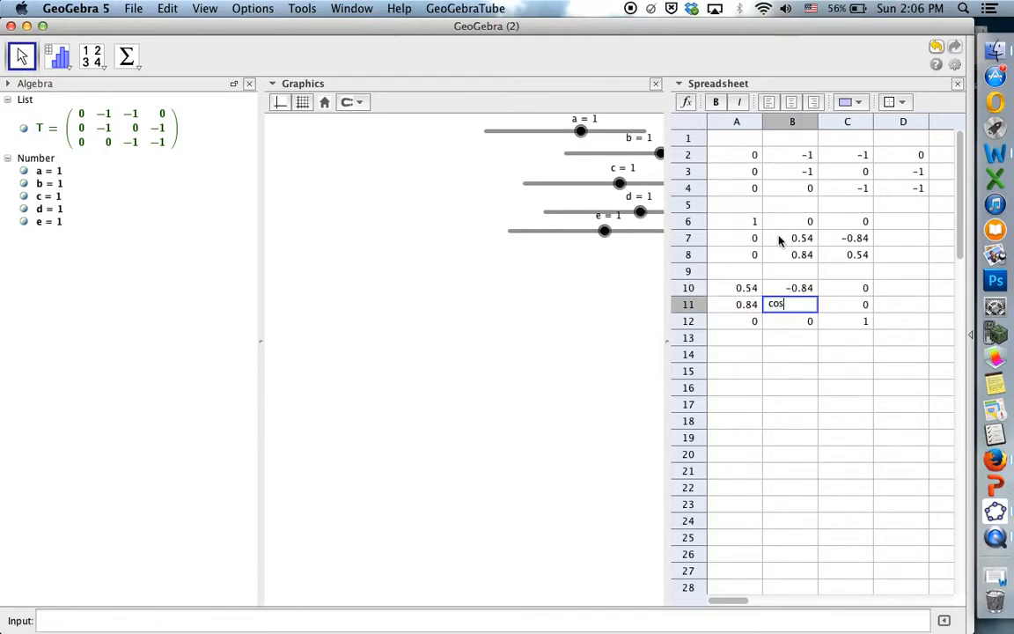
key(Return)
key(Down)
Create a matrix named R with dependent objects from the cell range A6:C8
drag(748, 221, 844, 255)
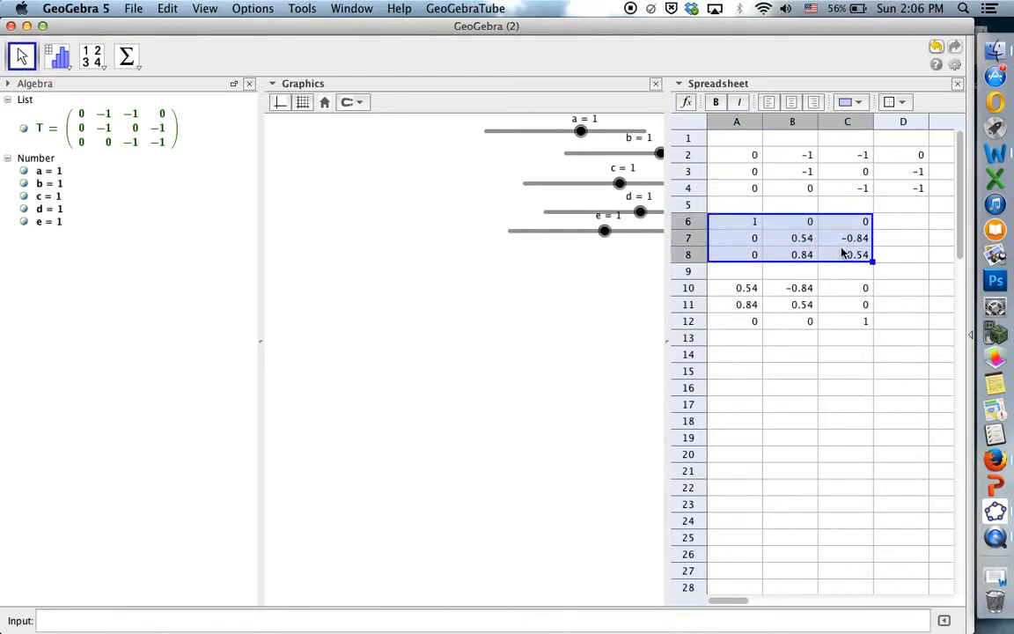
click(98, 62)
click(134, 163)
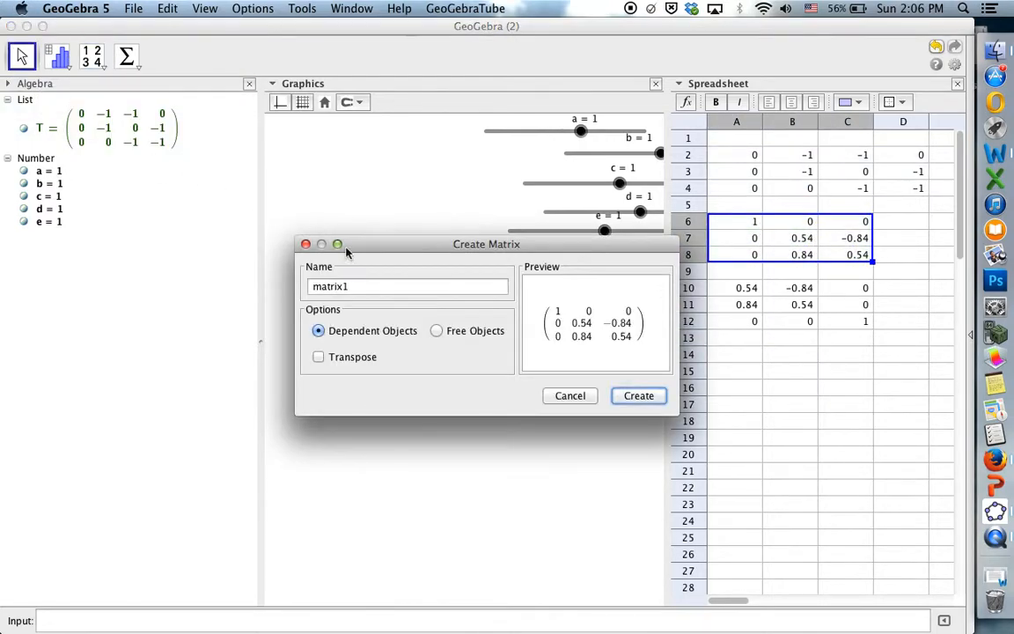
double_click(367, 287)
text(R)
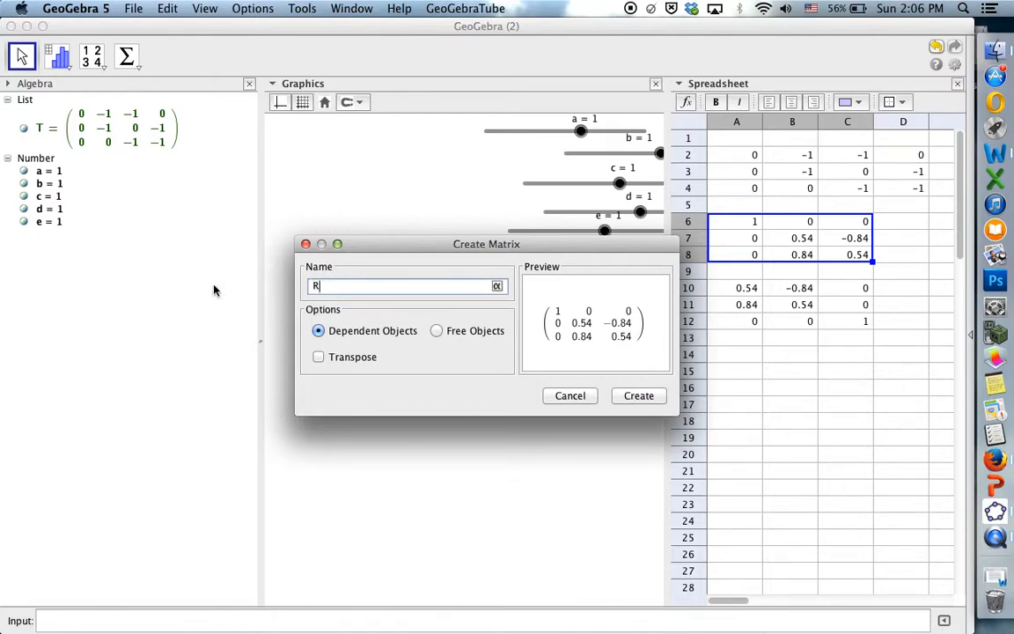
click(635, 398)
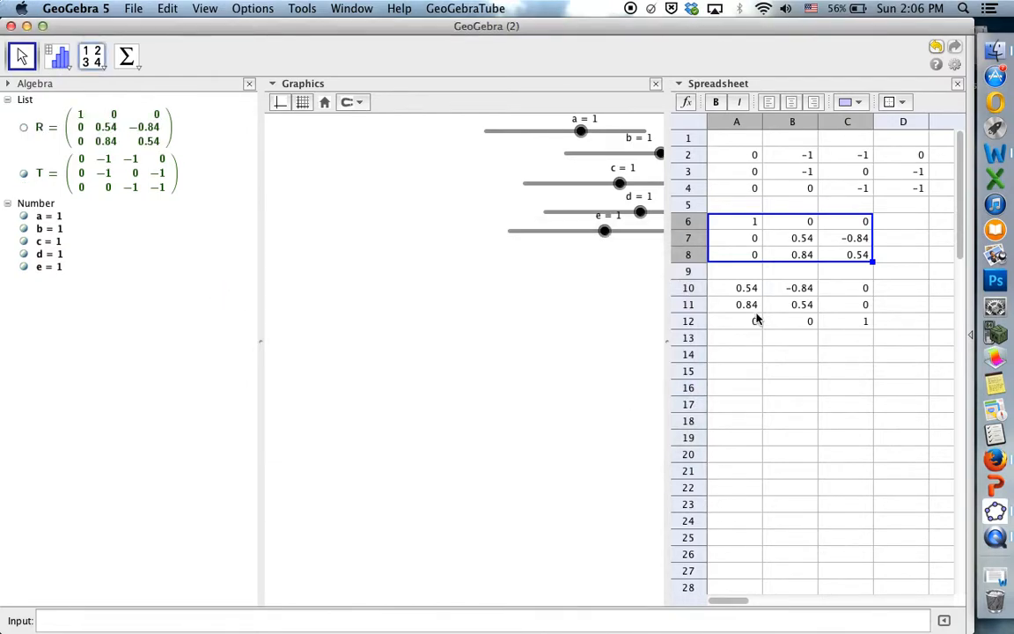
Create a matrix named S with dependent objects from the cell range A10:C12
drag(738, 288, 833, 322)
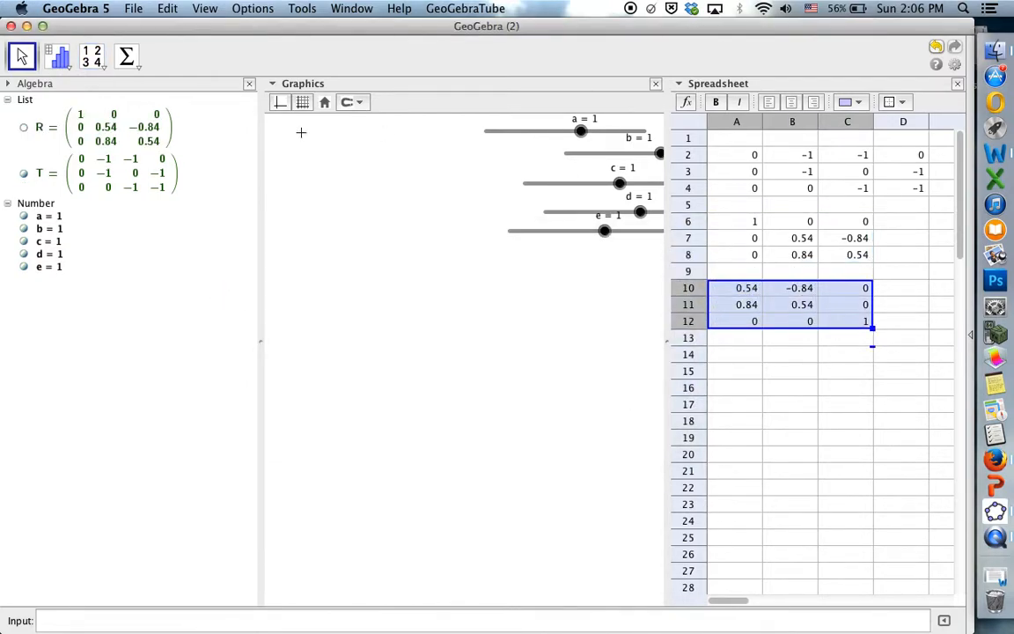
click(95, 64)
double_click(344, 286)
text(S)
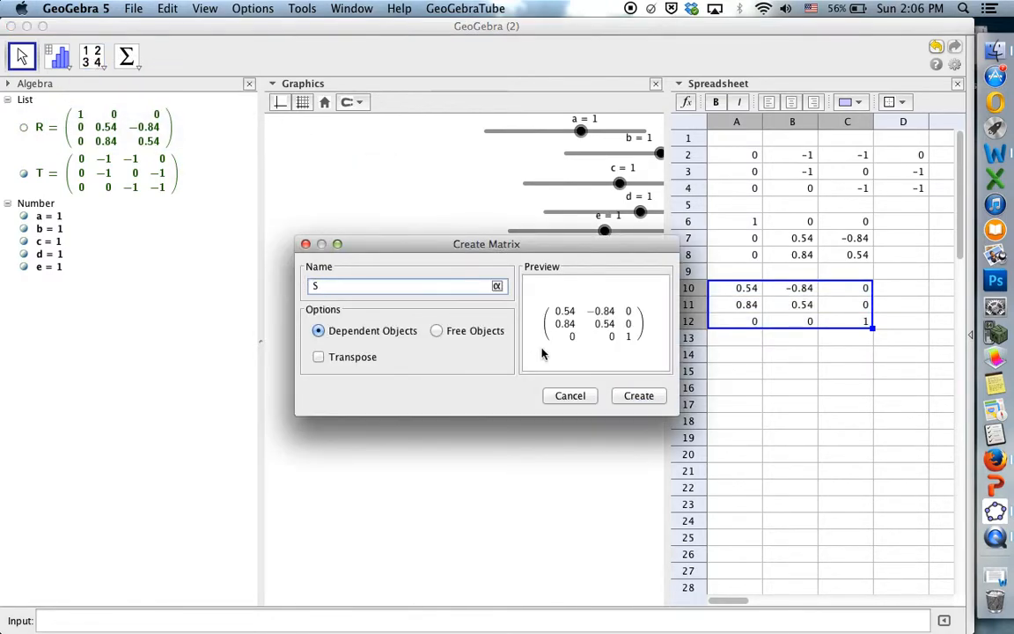
click(640, 398)
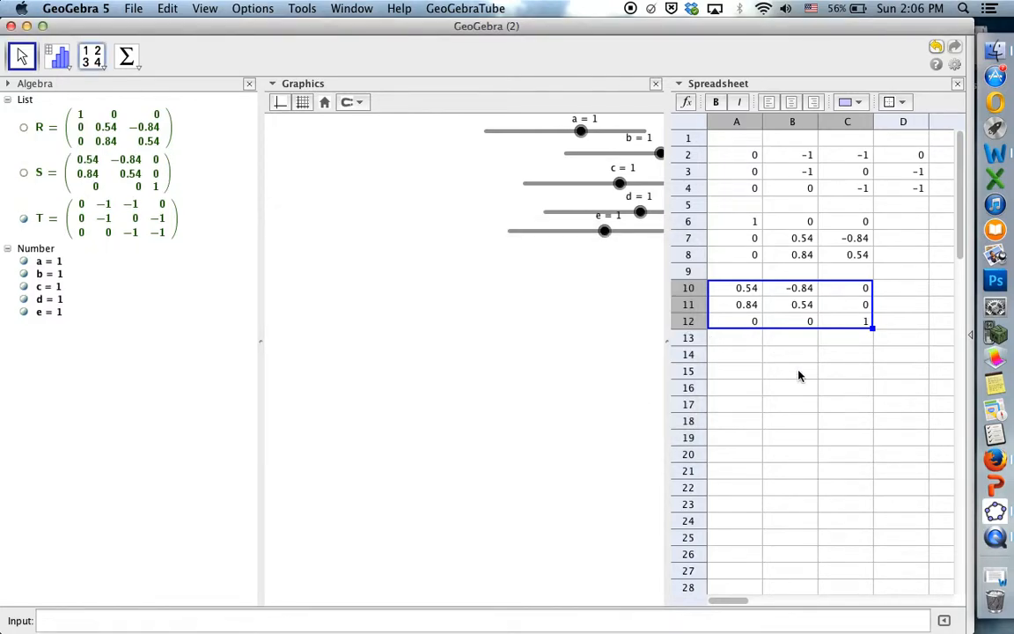
click(727, 353)
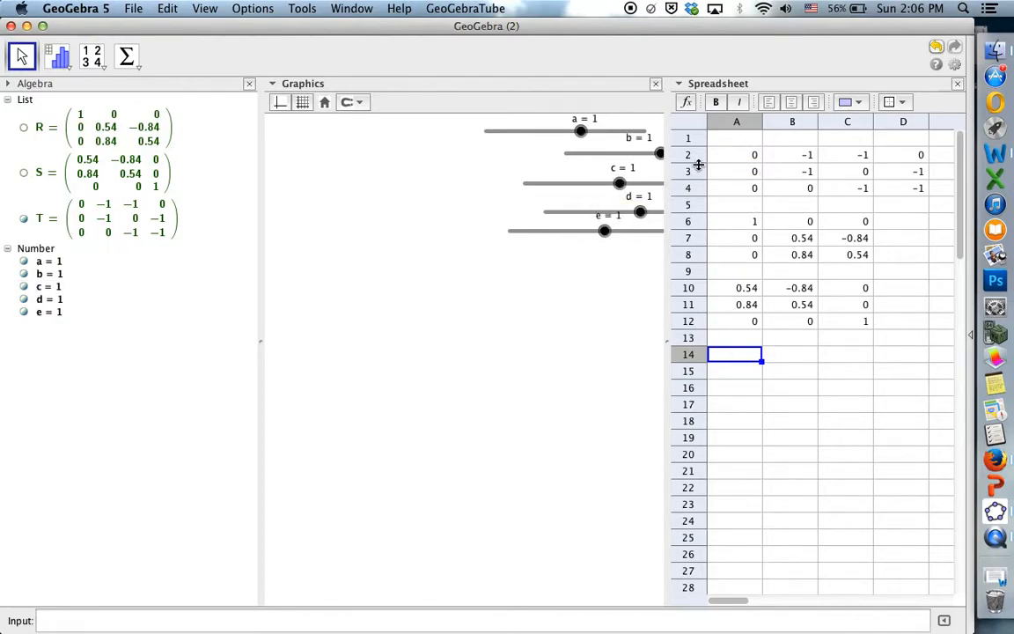
Add slider c to each existing coordinate in cells A2 to D2 of T, entering c-1 in B2
click(744, 155)
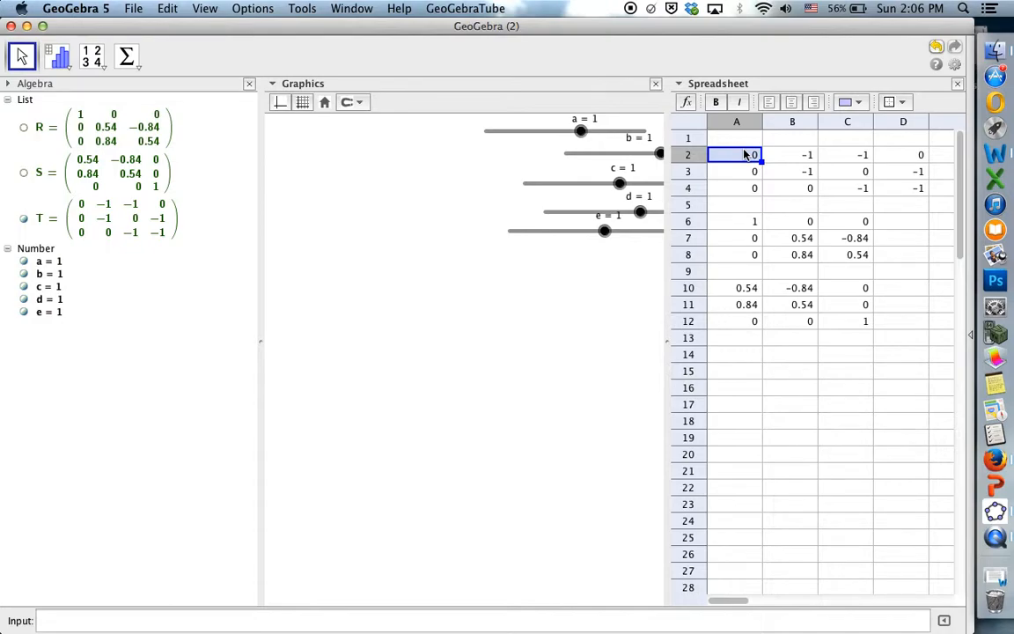
text(1)
key(Tab)
text(0)
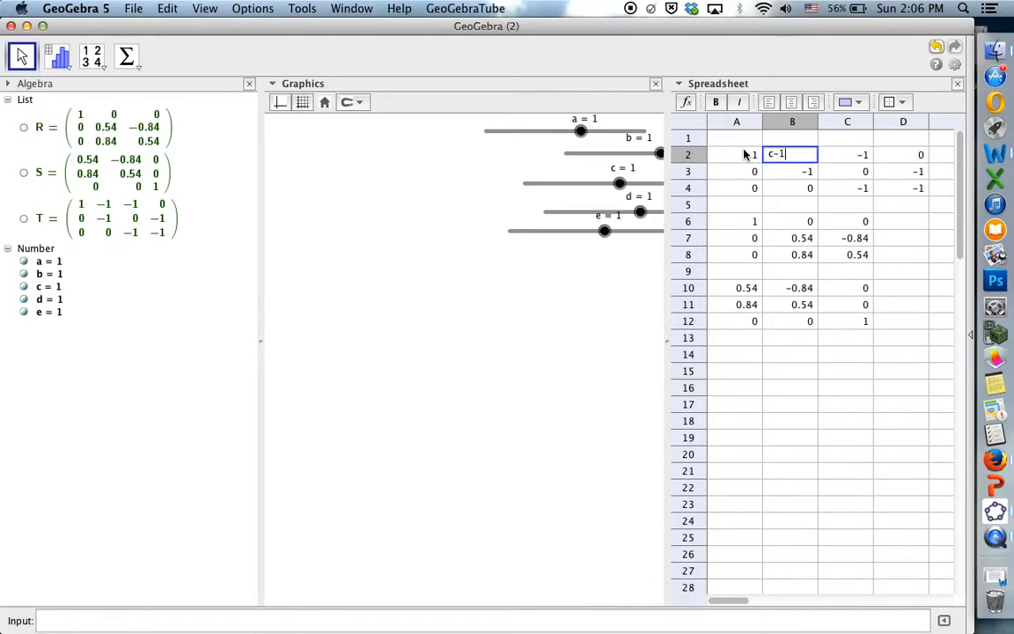
key(Tab)
text(0)
key(Tab)
text(1)
key(Return)
Add slider d to each existing coordinate in cells A3 to D3 of T, with d in A3 and C3 and d-1 in D3
key(Left)
key(Left)
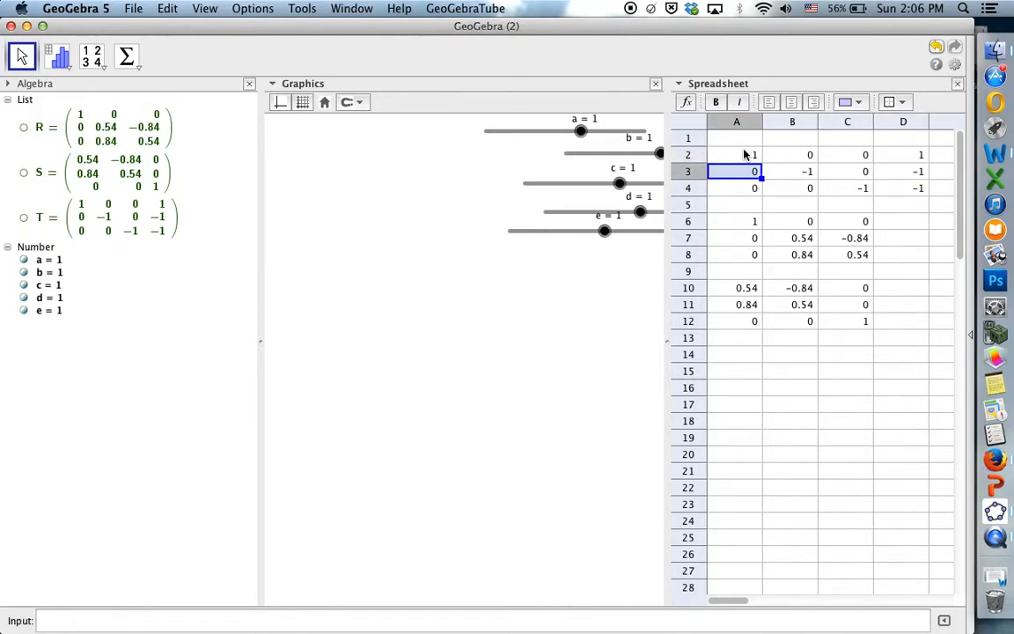
text(d)
key(Tab)
text(0)
key(Tab)
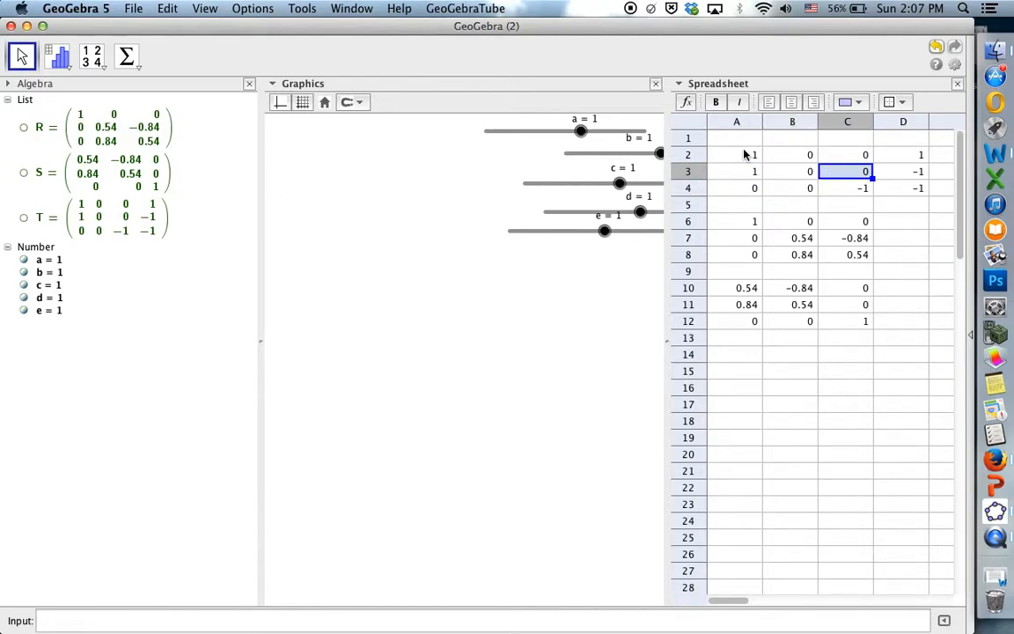
text(d)
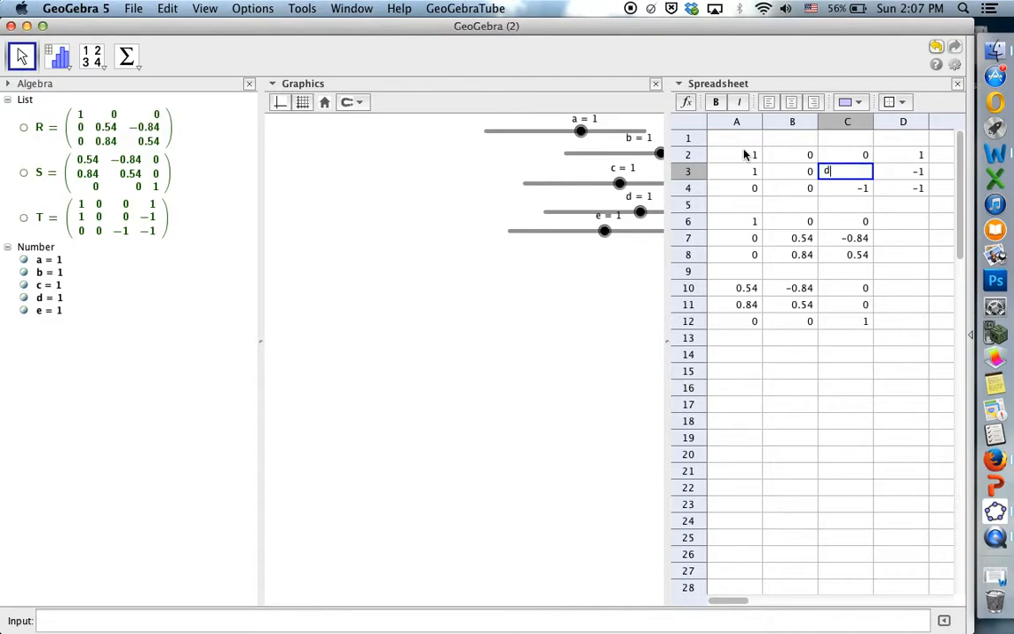
key(Tab)
text(d-1)
key(Return)
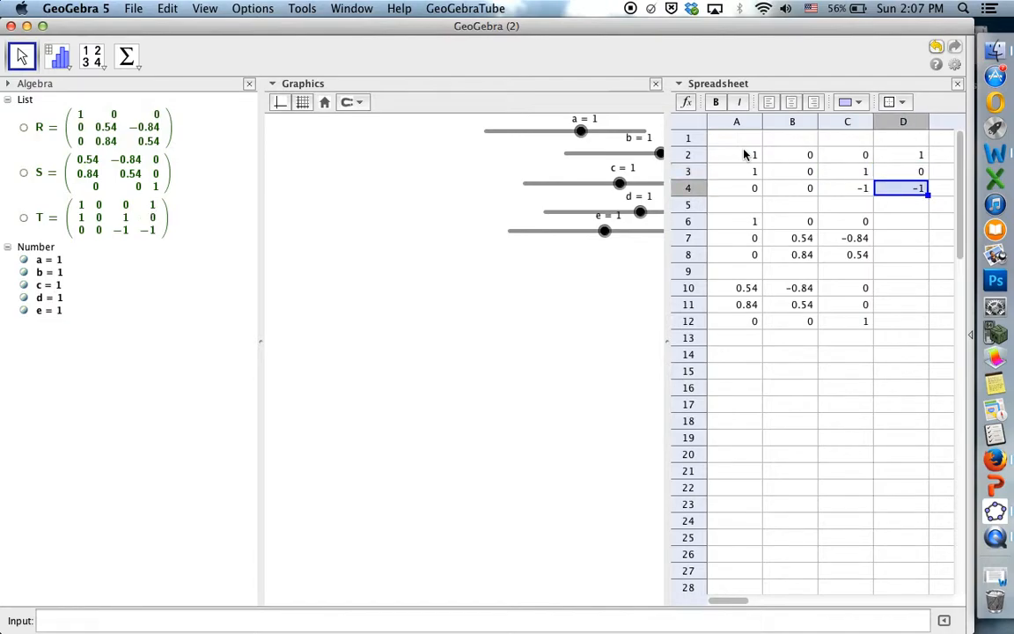
click(725, 357)
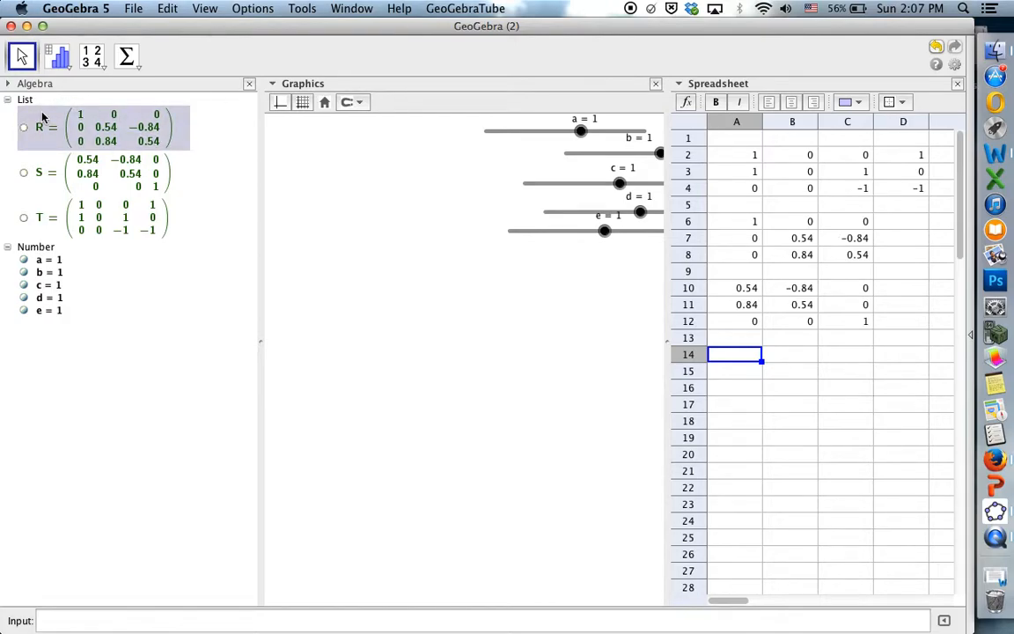
Enter the projection matrix's first row as 1, 0, 0 in cells A14 to C14
mouse_move(42, 116)
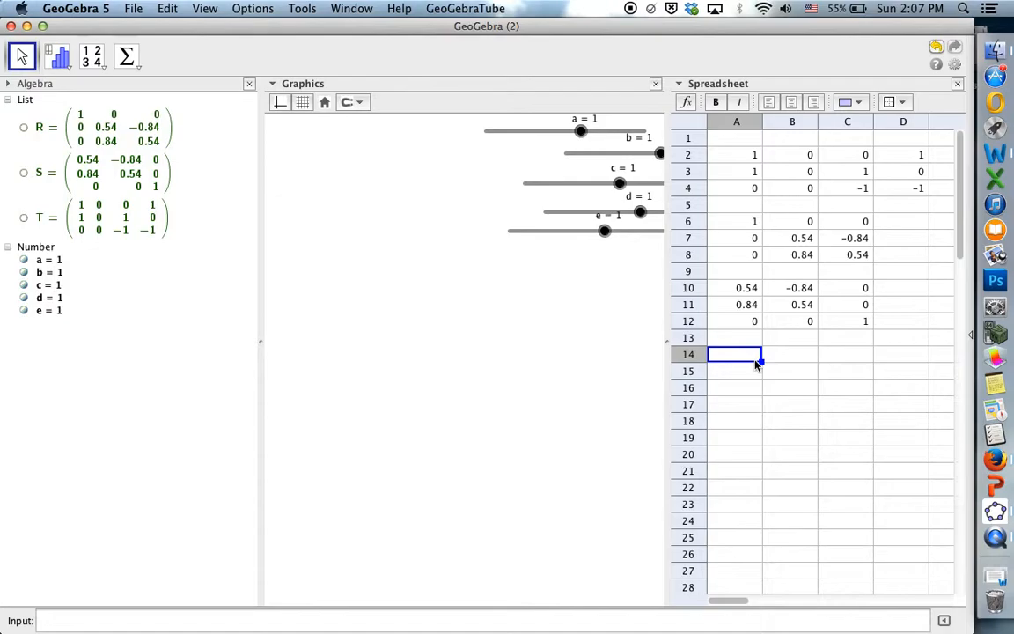
text(1)
key(Tab)
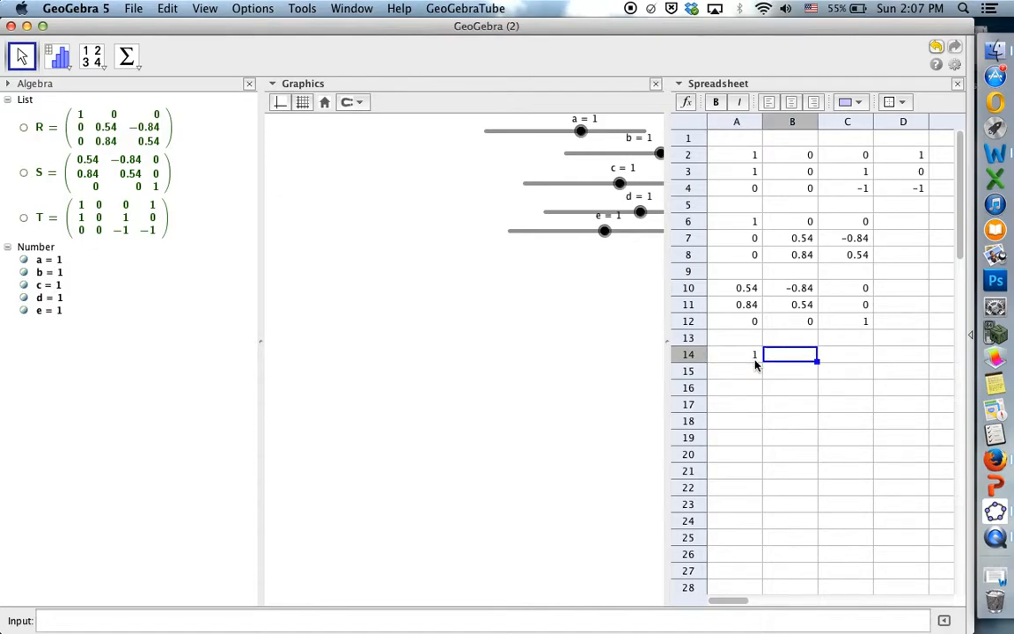
text(0)
key(Tab)
text(0)
key(Return)
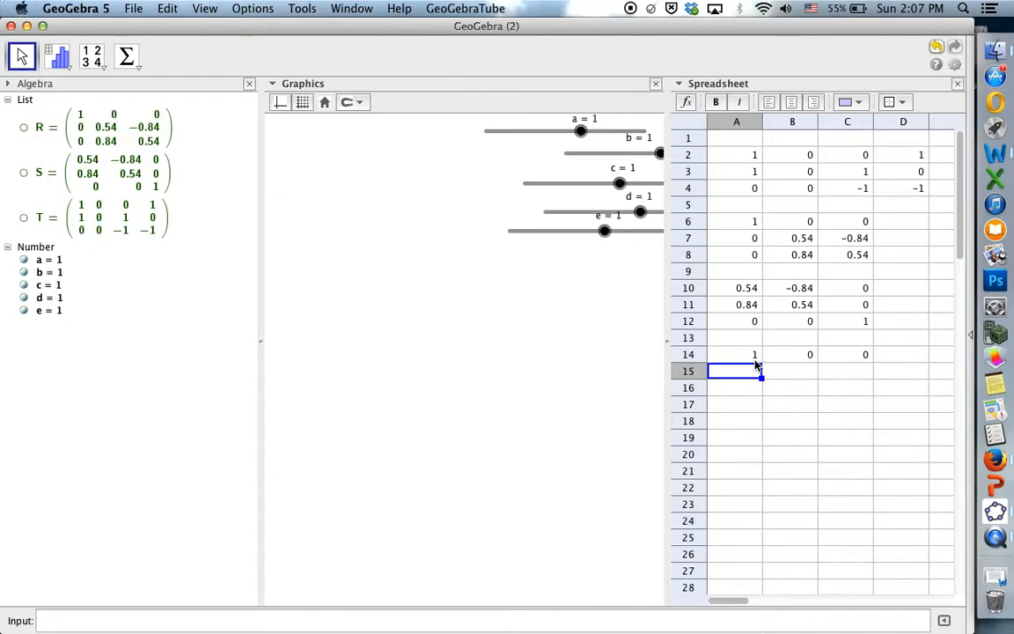
Enter the projection matrix's second row as 0, 1, 0 in cells A15 to C15
text(0)
key(Tab)
text(1)
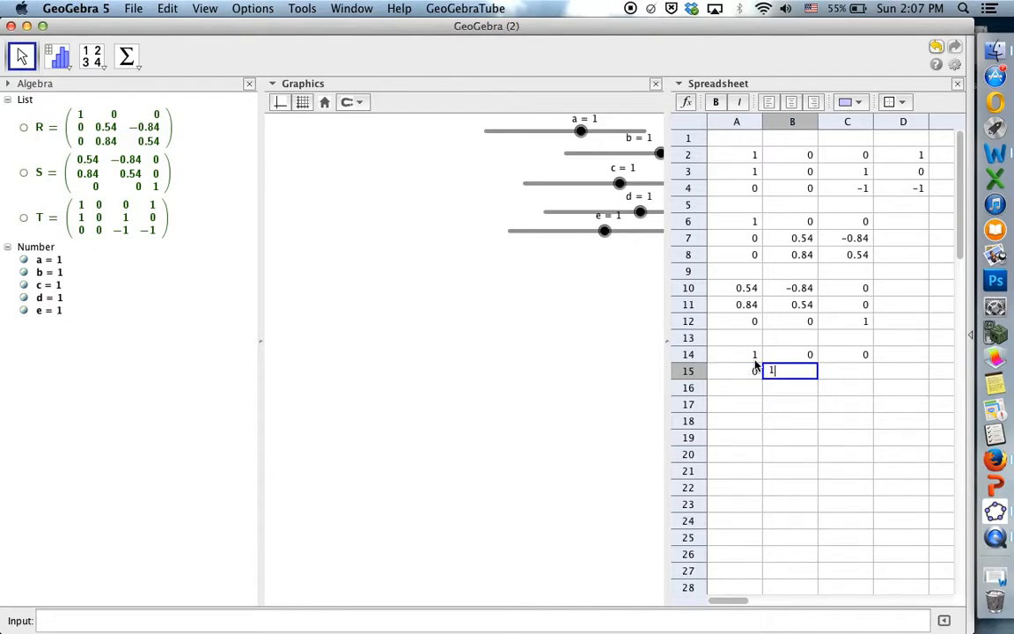
key(Tab)
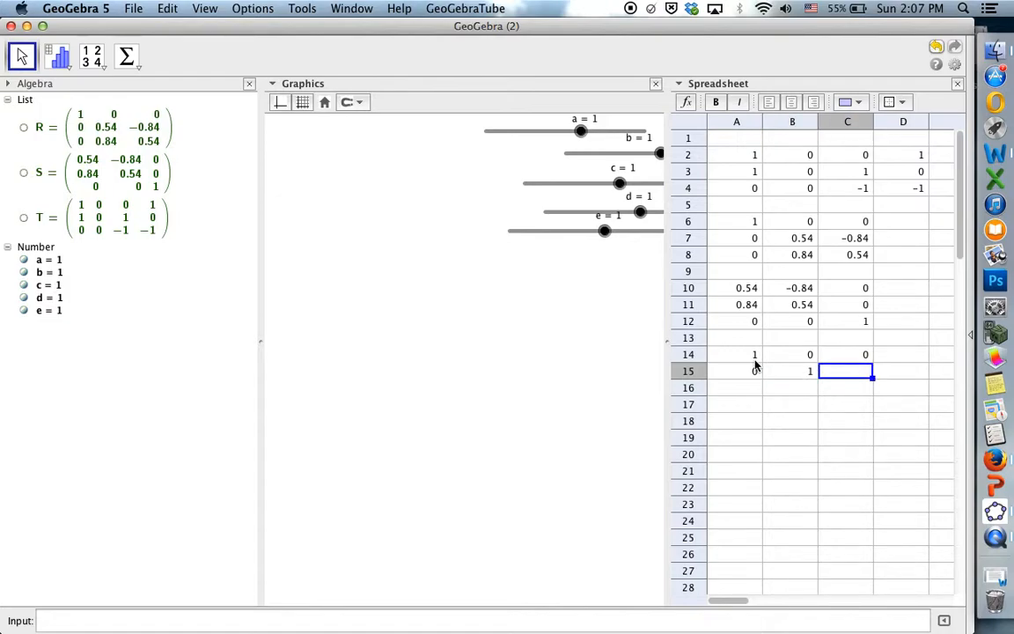
text(0)
click(754, 360)
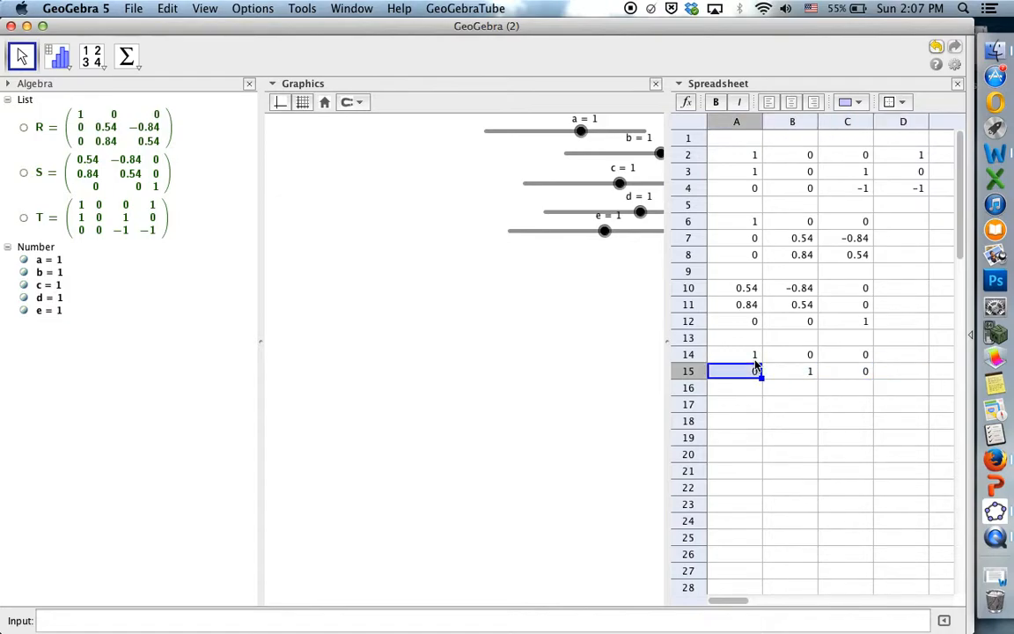
key(Right)
key(Right)
key(Down)
key(Up)
key(Down)
key(Up)
key(Down)
key(Up)
key(Down)
key(Up)
key(Down)
key(Up)
key(Down)
key(Down)
Replace the entries in cells C14 and C15 with e so that slider e controls both
key(Up)
key(Up)
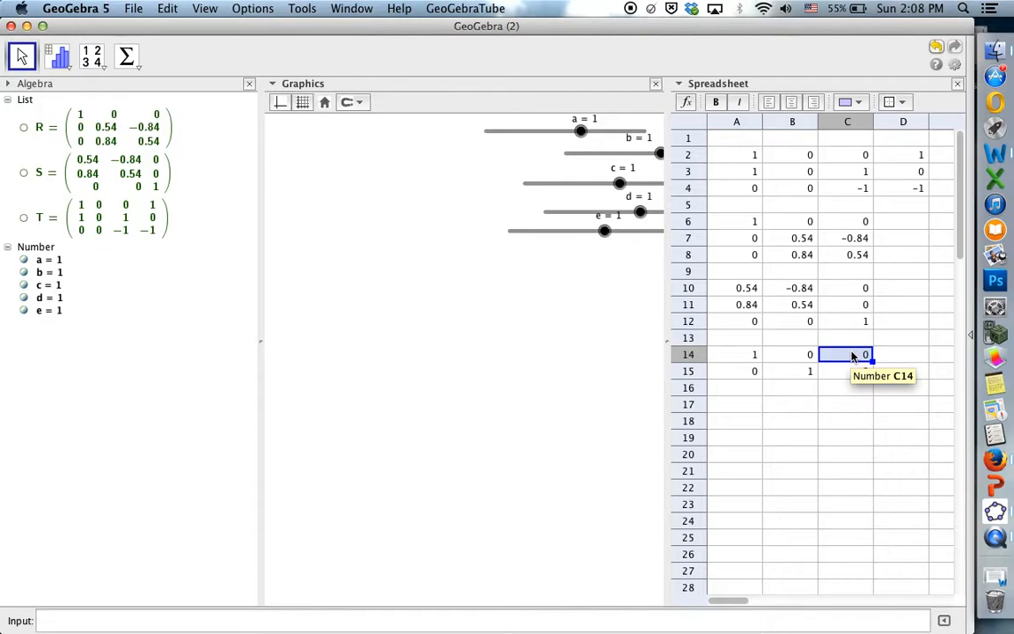
text(1)
key(Return)
text(0)
key(Return)
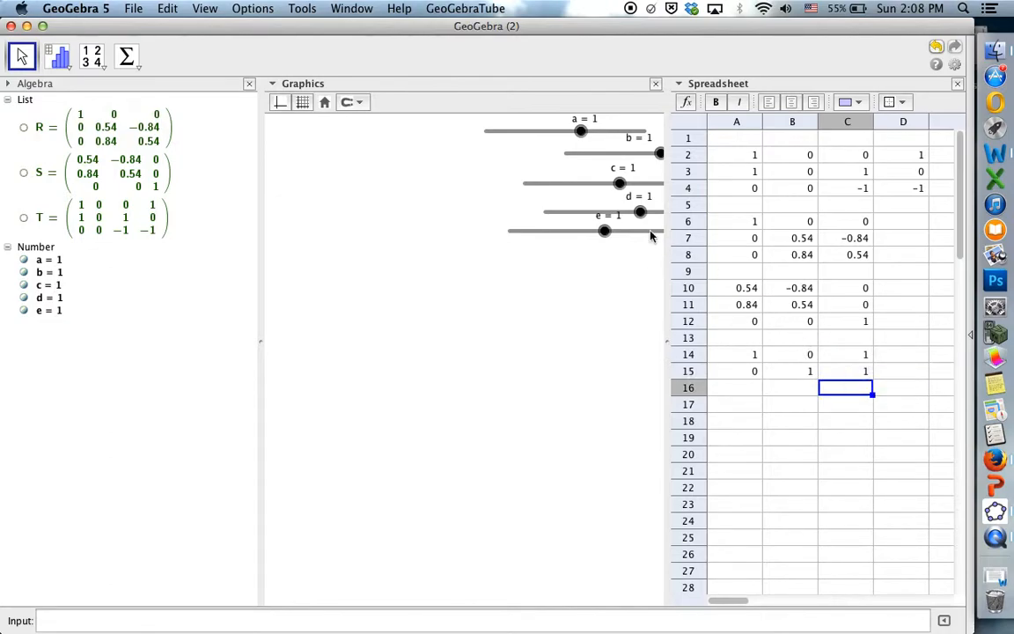
Set slider e's minimum to 0 and maximum to .8, and move the slider to 0.4
right_click(603, 227)
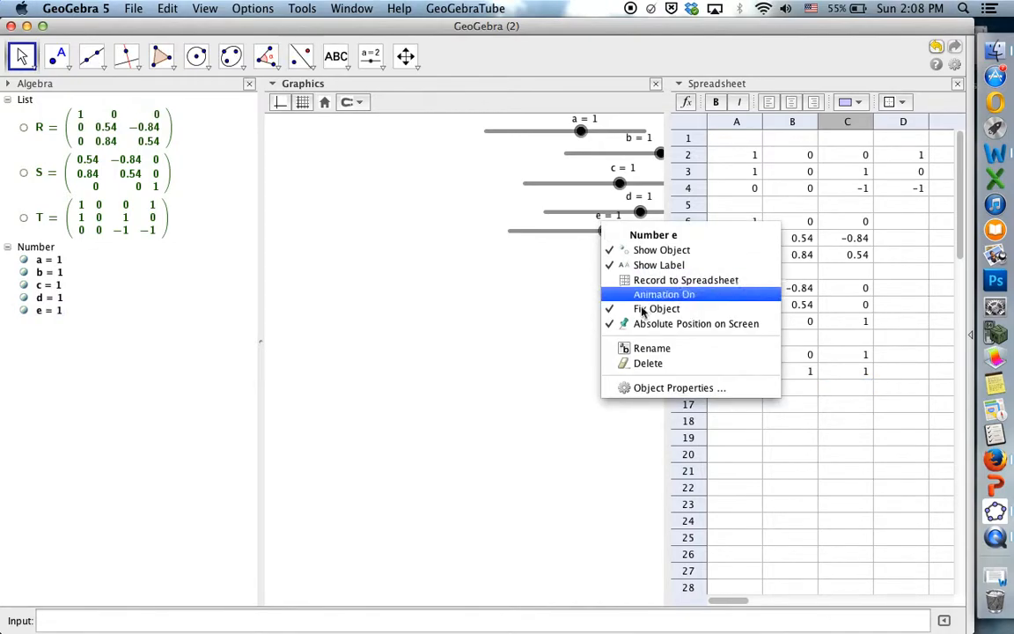
click(652, 389)
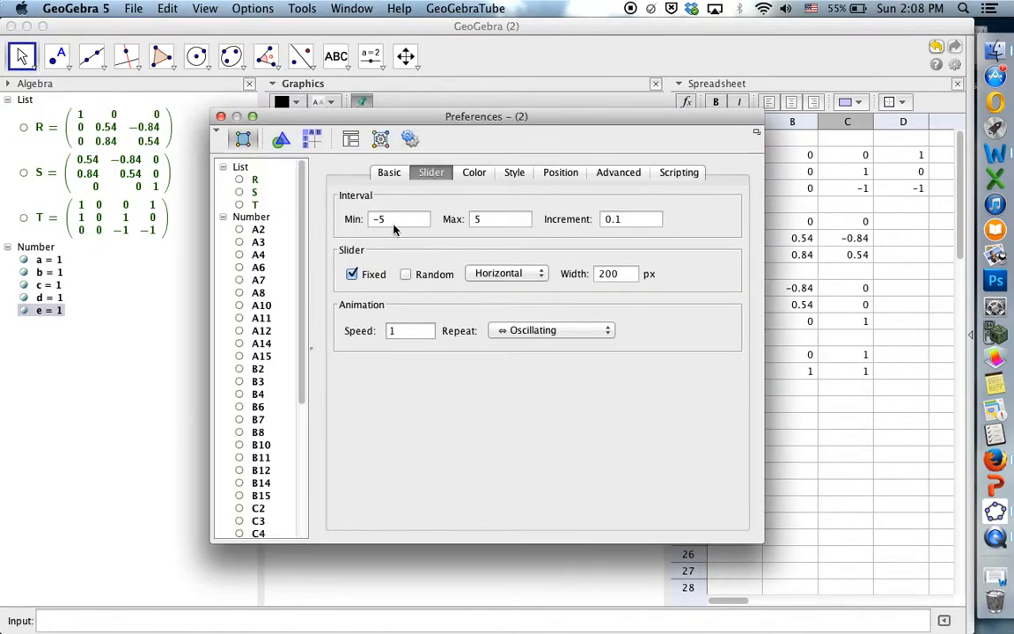
double_click(379, 219)
text(0)
click(507, 219)
text(1)
key(BackSpace)
text(.8)
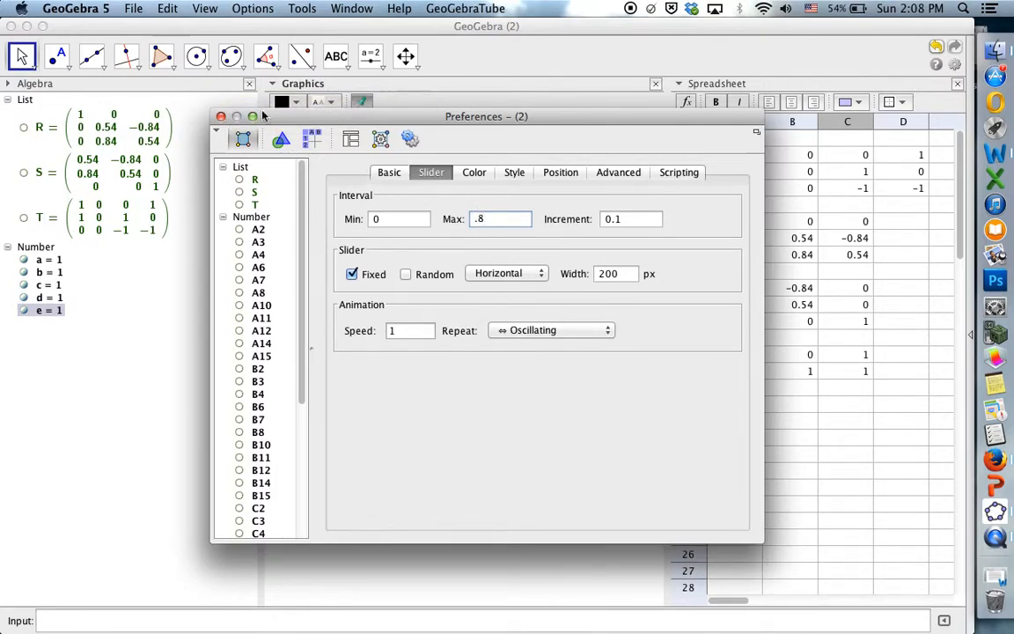
click(221, 117)
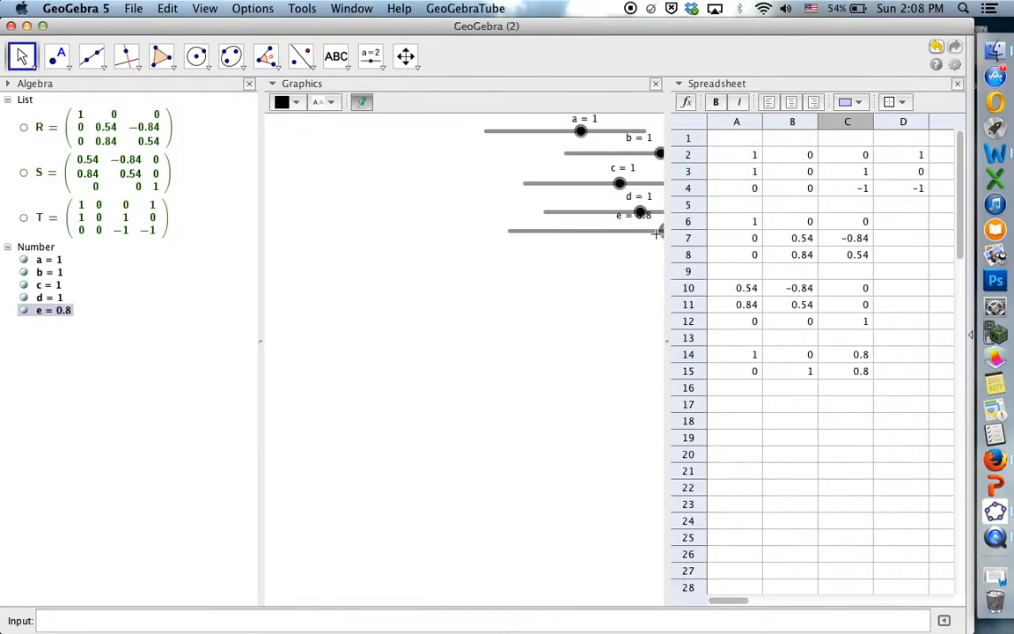
drag(662, 231, 588, 230)
click(726, 408)
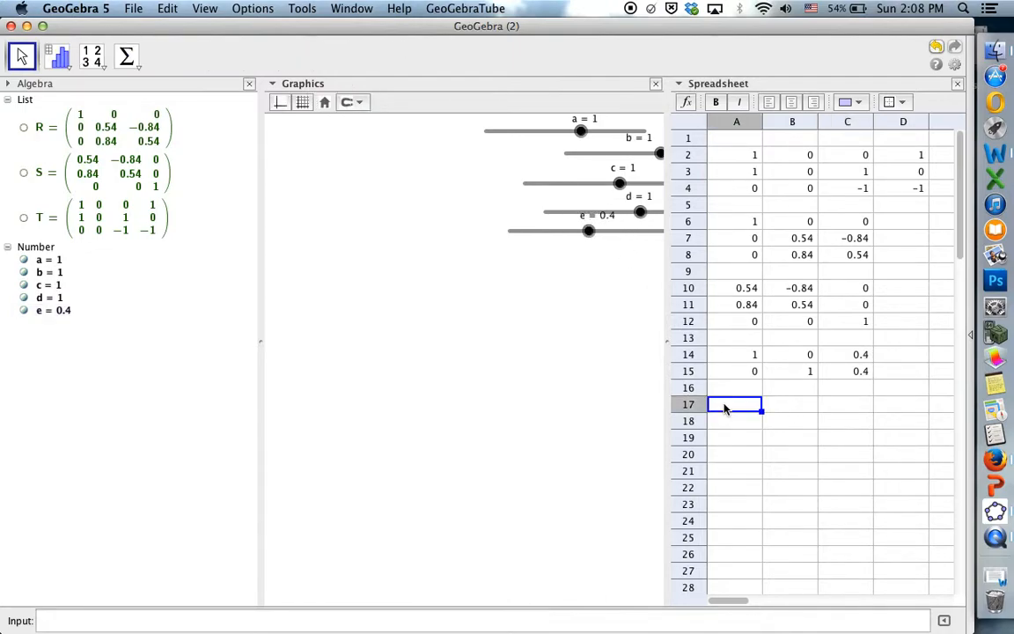
Start a definition with N= and create a matrix named P with dependent objects from the cell range A14:C15
click(453, 620)
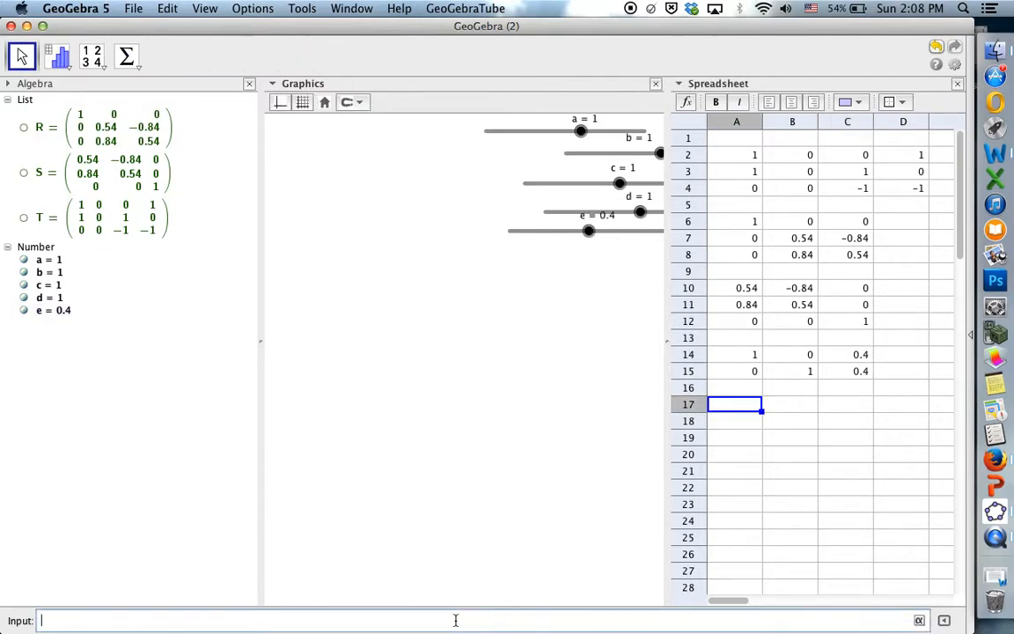
text(N=)
drag(737, 356, 833, 369)
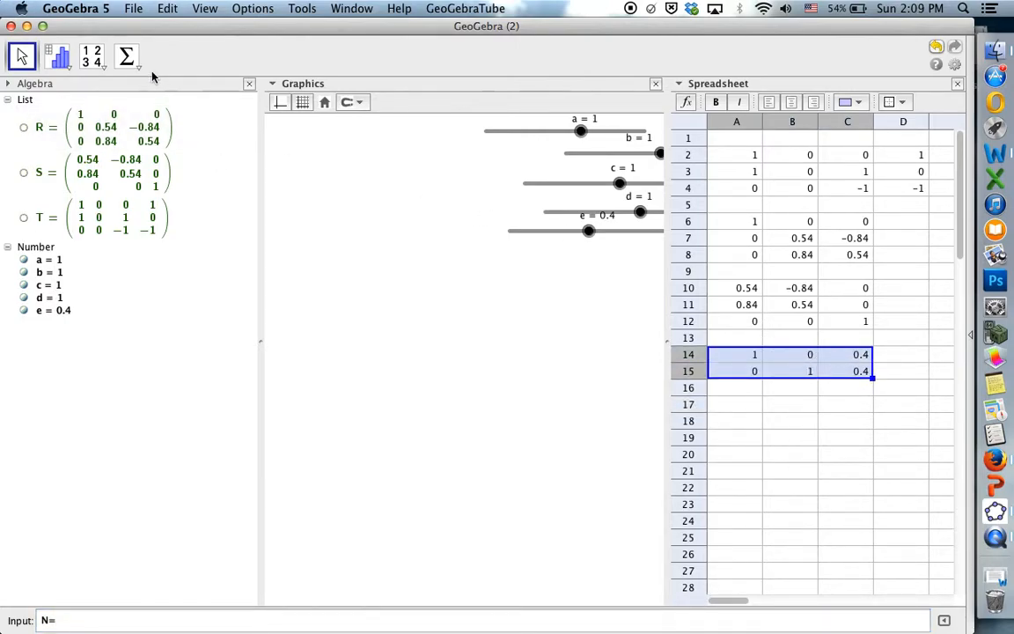
click(95, 59)
double_click(305, 285)
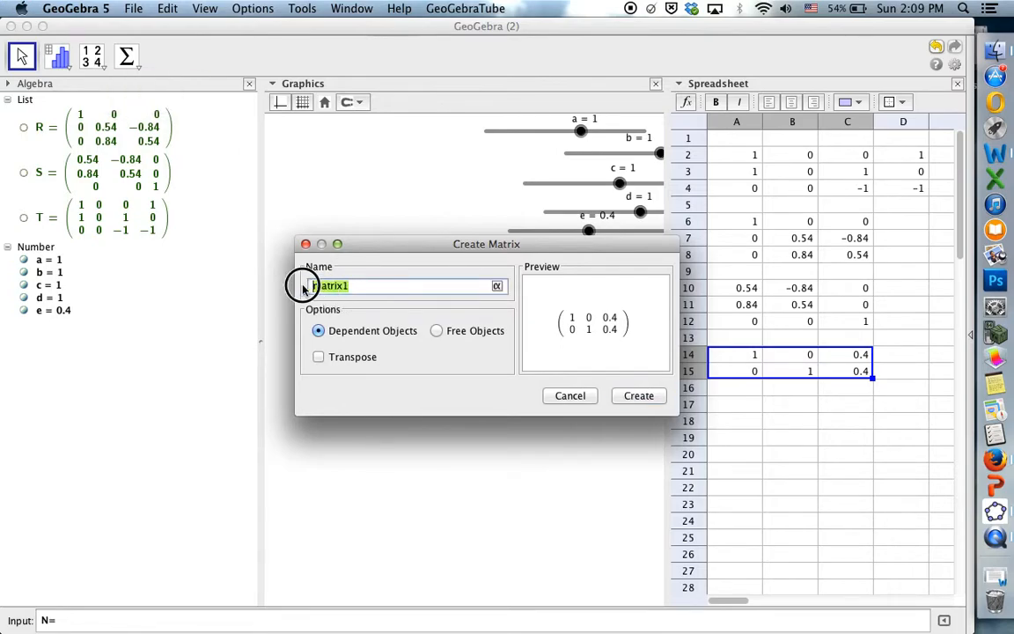
text(P)
click(637, 397)
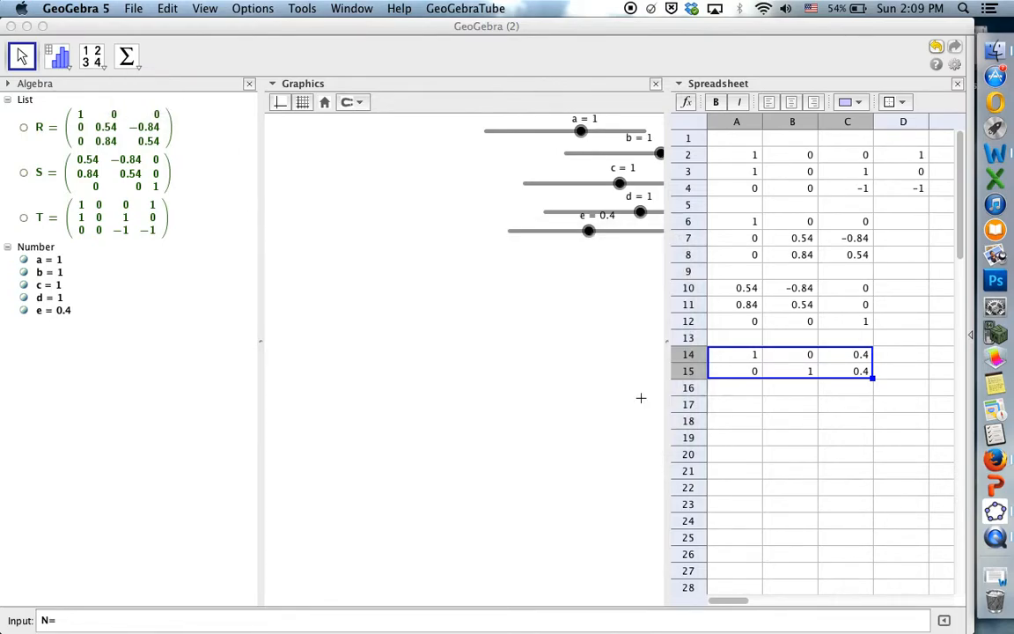
Complete the definition of N as the matrix product P*S*R*T
click(281, 619)
text(P*)
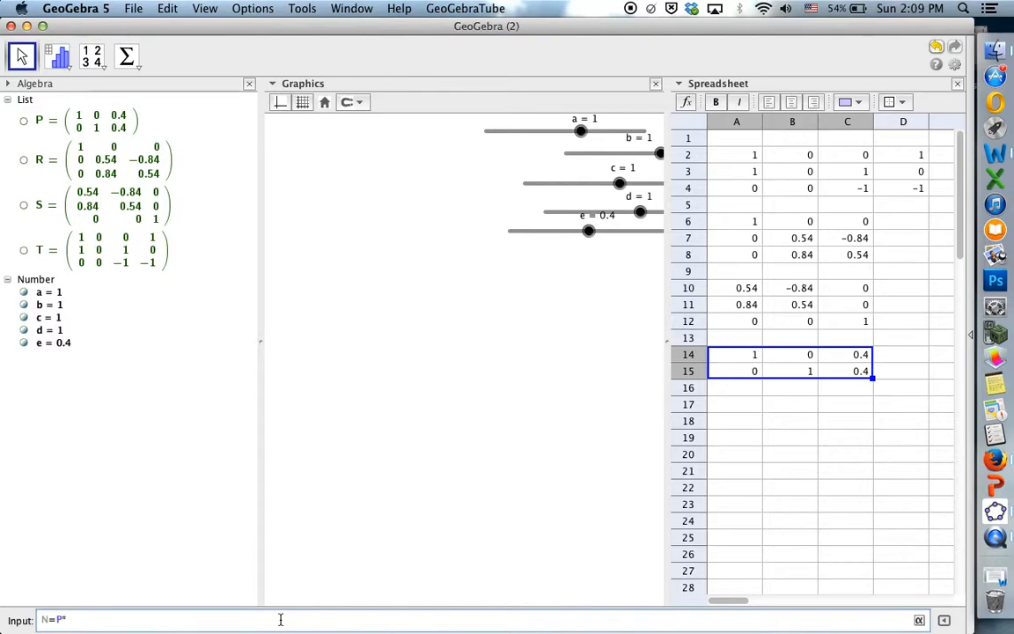
text(S*R*T)
key(Return)
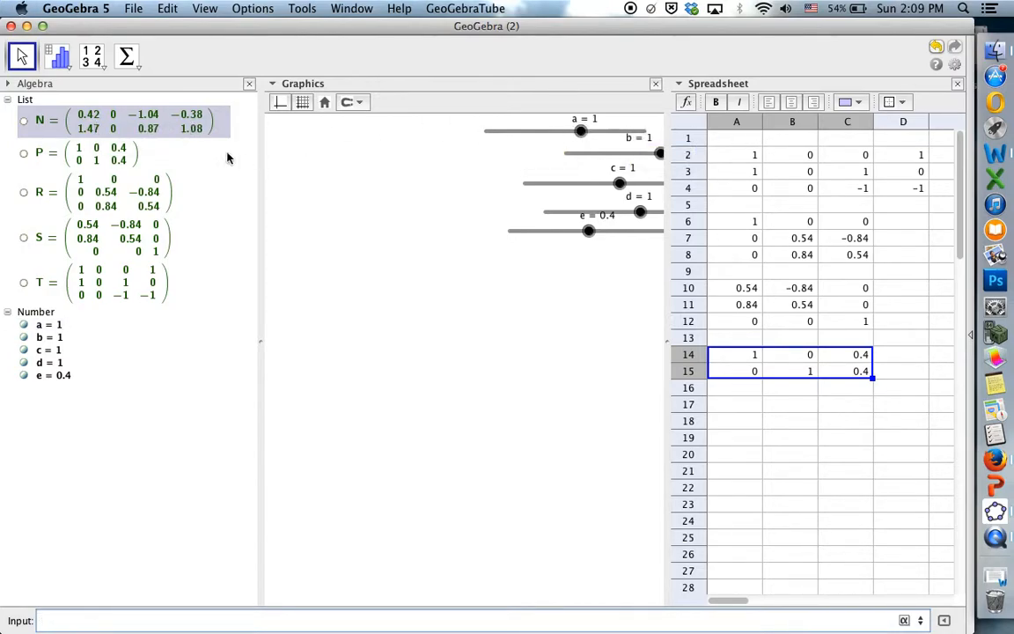
Start defining point A with Element[N, 1, 1] as its first coordinate
click(206, 622)
text(A)
text(=0)
text(elem)
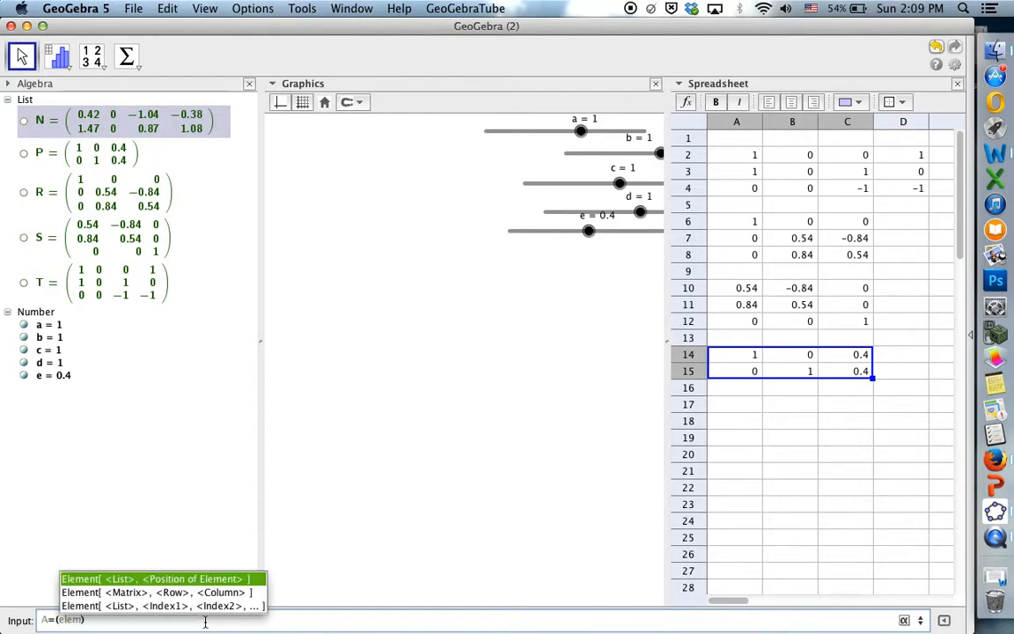
key(Down)
key(Return)
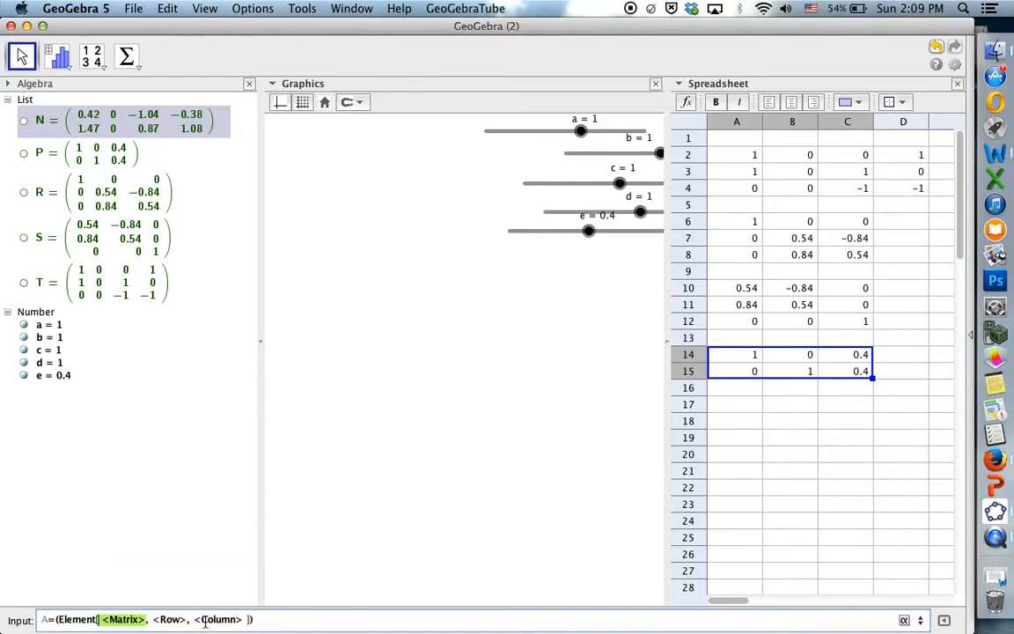
text(N)
key(Tab)
text(1)
key(Tab)
text(1])
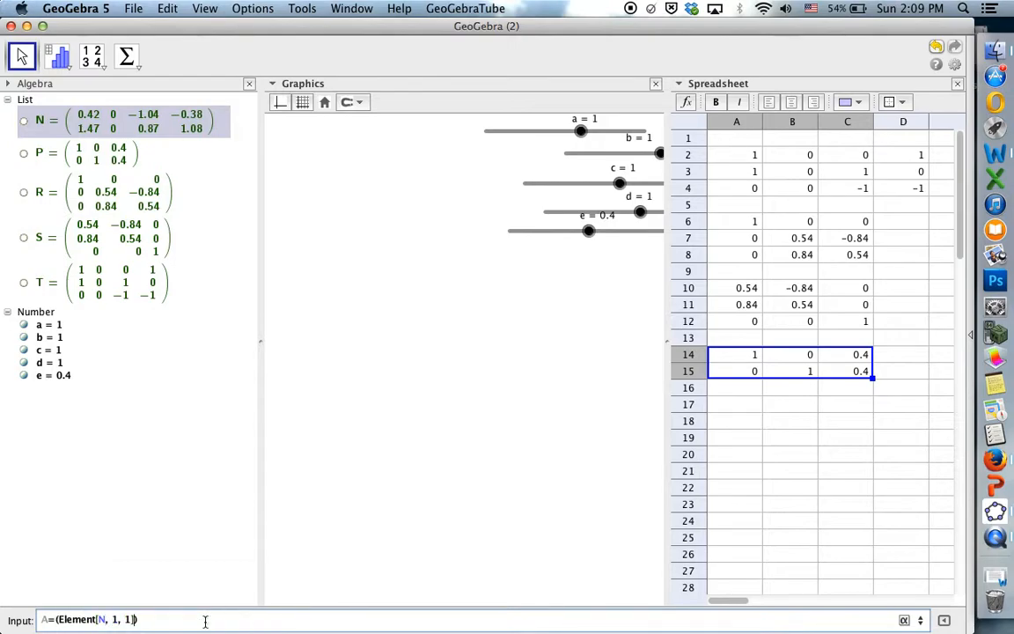
Add Element[N, 2, 1] as point A's second coordinate, copy the whole definition and create the point
text(, el)
key(Down)
key(Return)
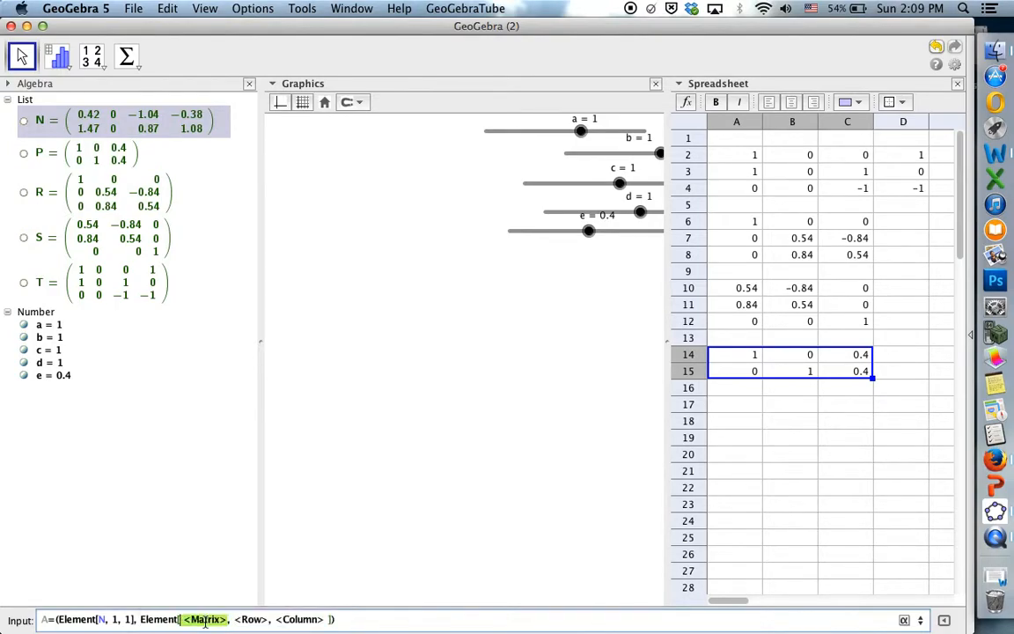
text(N, )
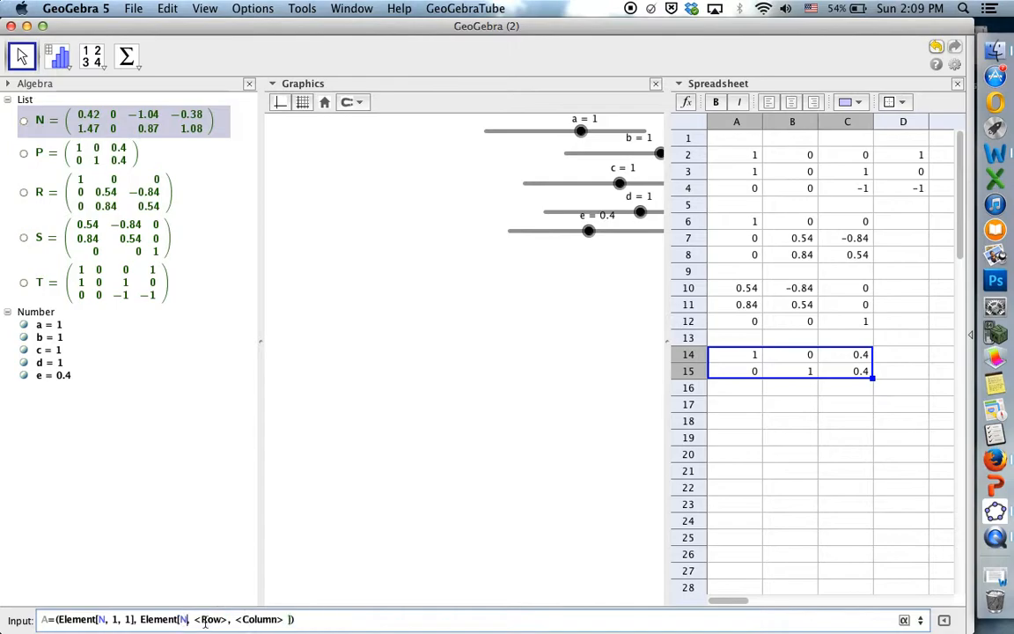
text(2)
key(Tab)
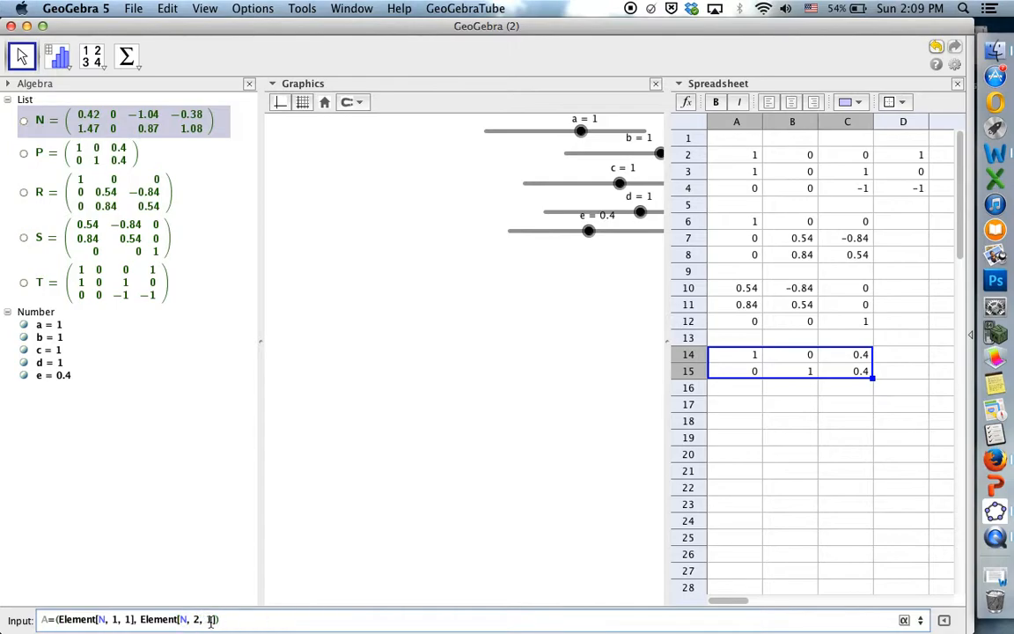
drag(231, 620, 19, 616)
key(super+c)
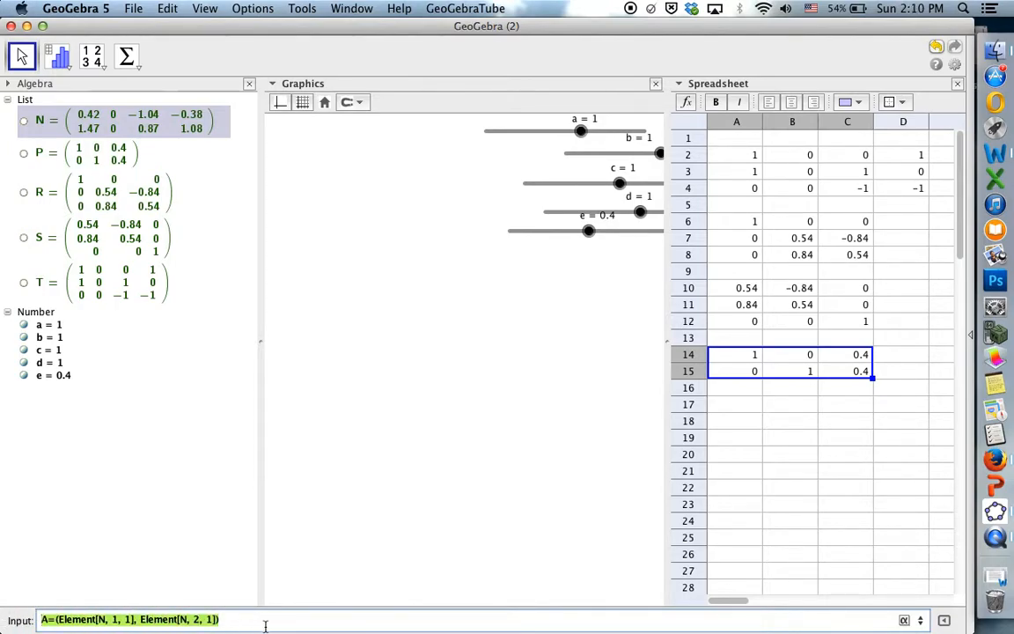
key(Return)
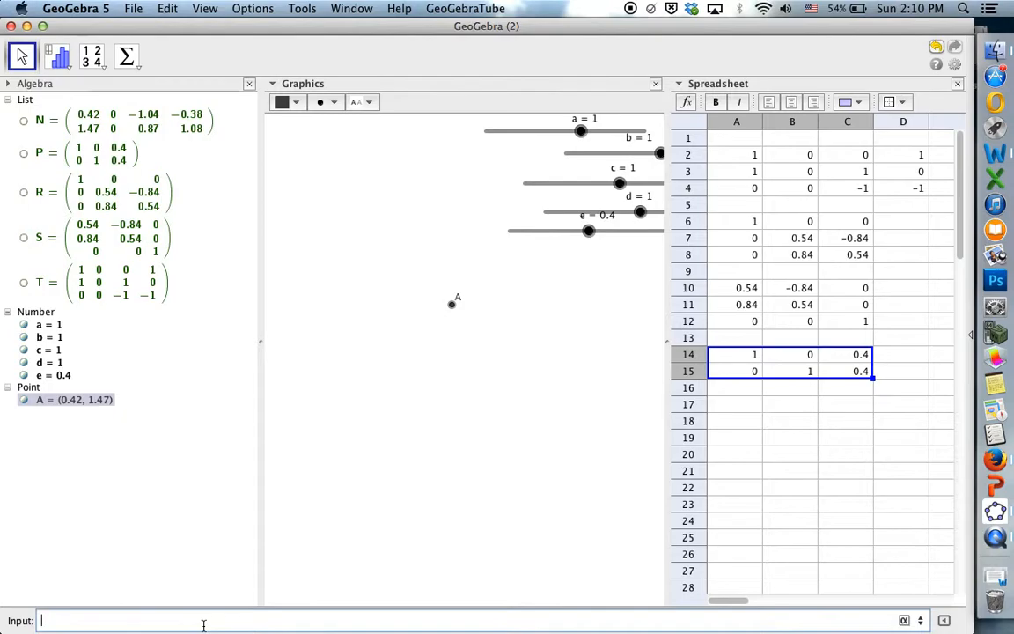
Create point B=(Element[N, 1, 2], Element[N, 2, 2]) by adapting point A's definition
key(Up)
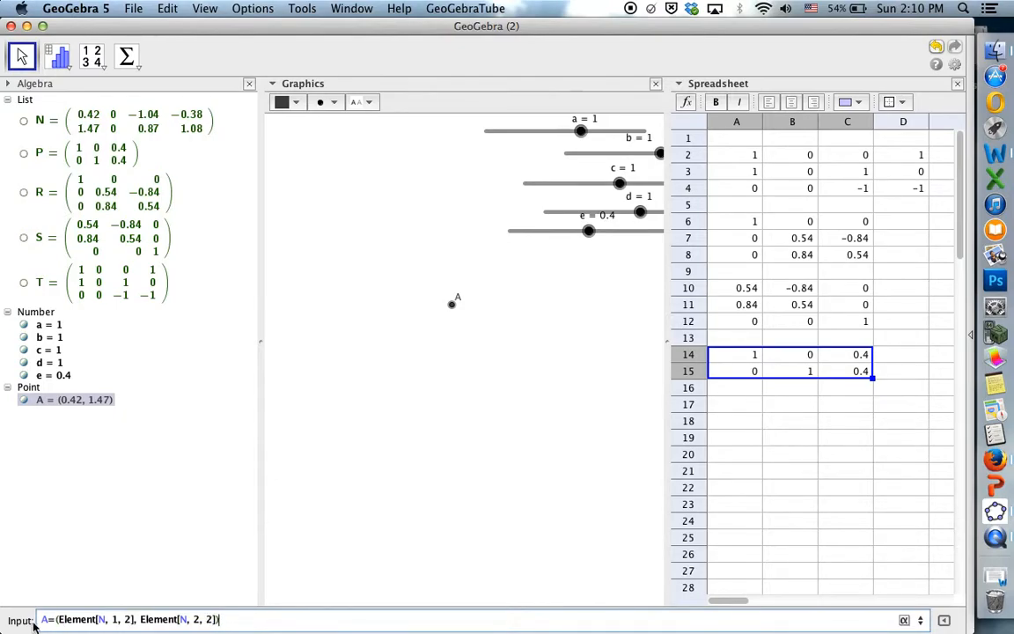
key(BackSpace)
text(B)
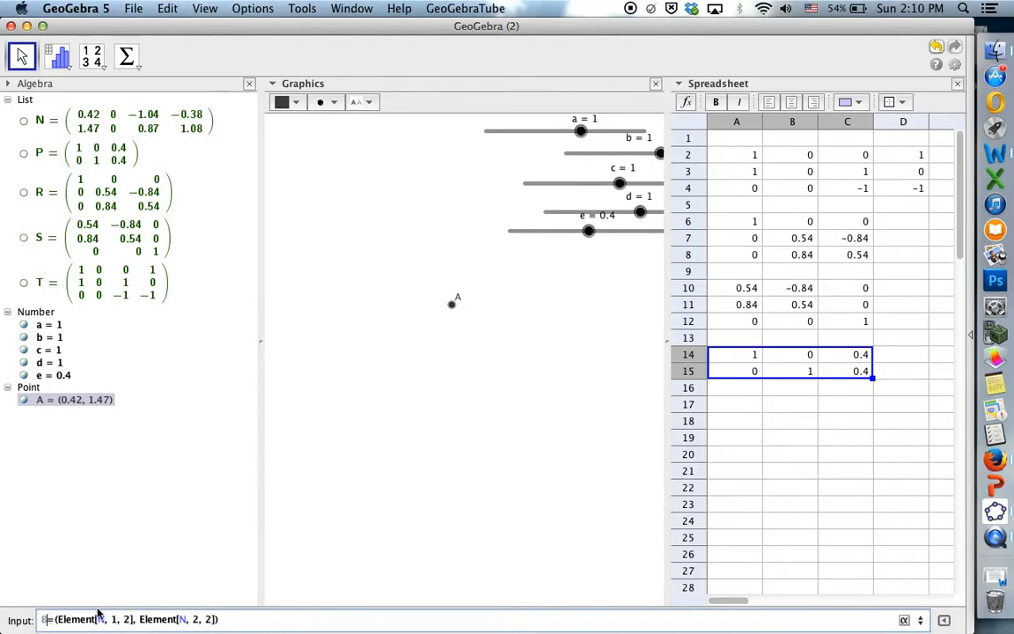
key(Return)
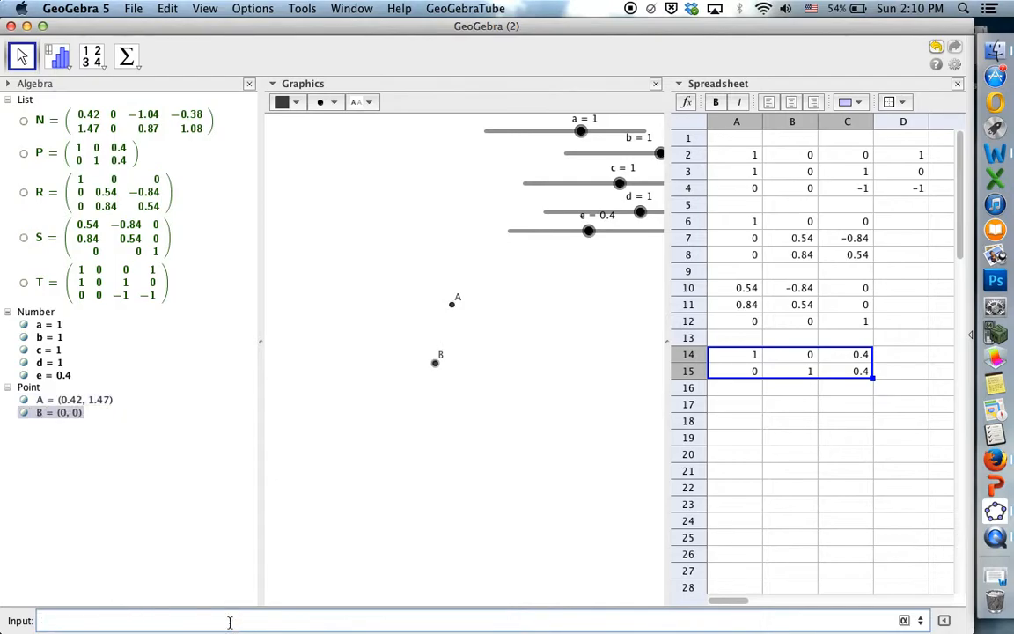
Create point C=(Element[N, 1, 3], Element[N, 2, 3]) by adapting an earlier point definition
key(Up)
key(Up)
key(BackSpace)
text(C)
key(BackSpace)
text(3)
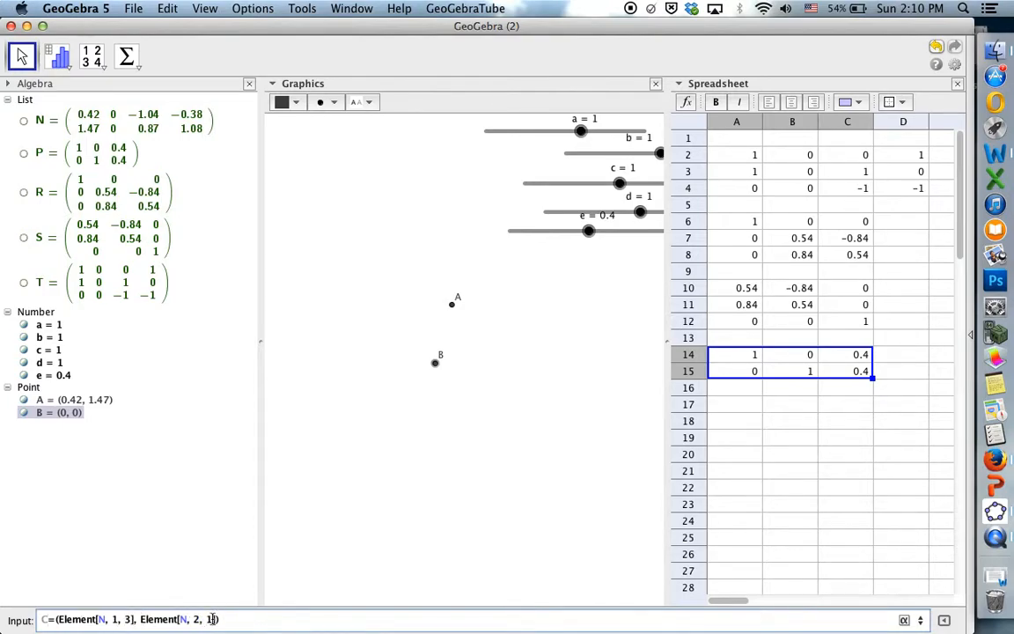
key(Return)
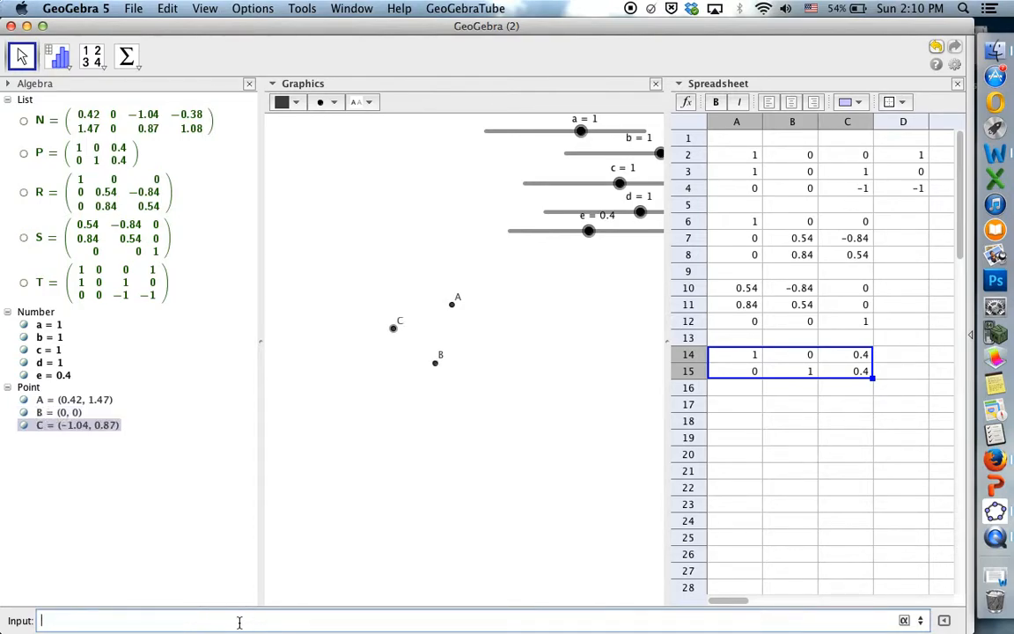
Create point D=(Element[N, 1, 4], Element[N, 2, 4]) from the copied definition of point A
key(super+v)
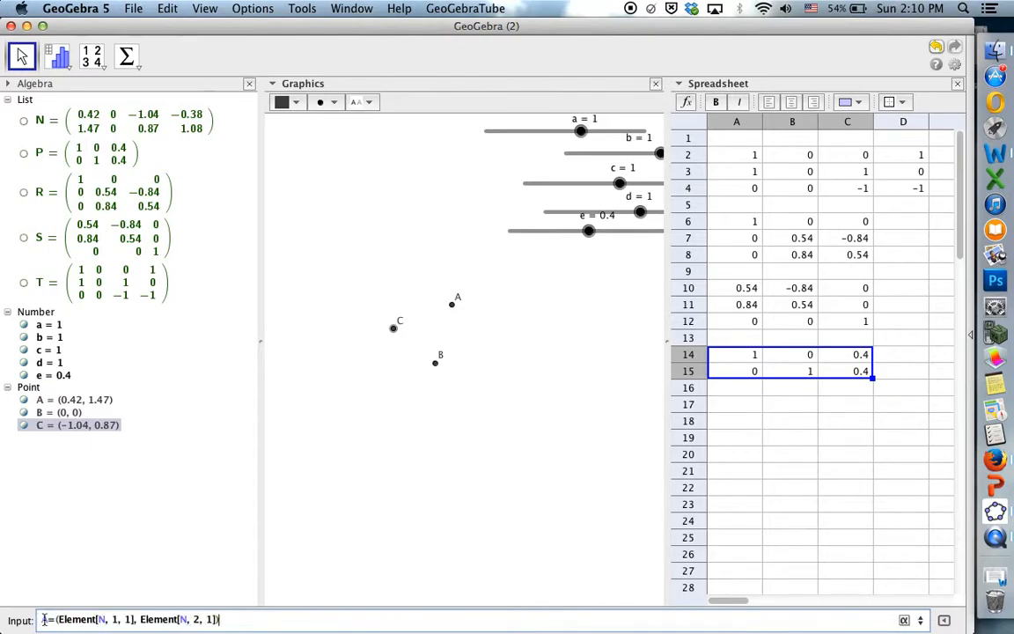
text(D)
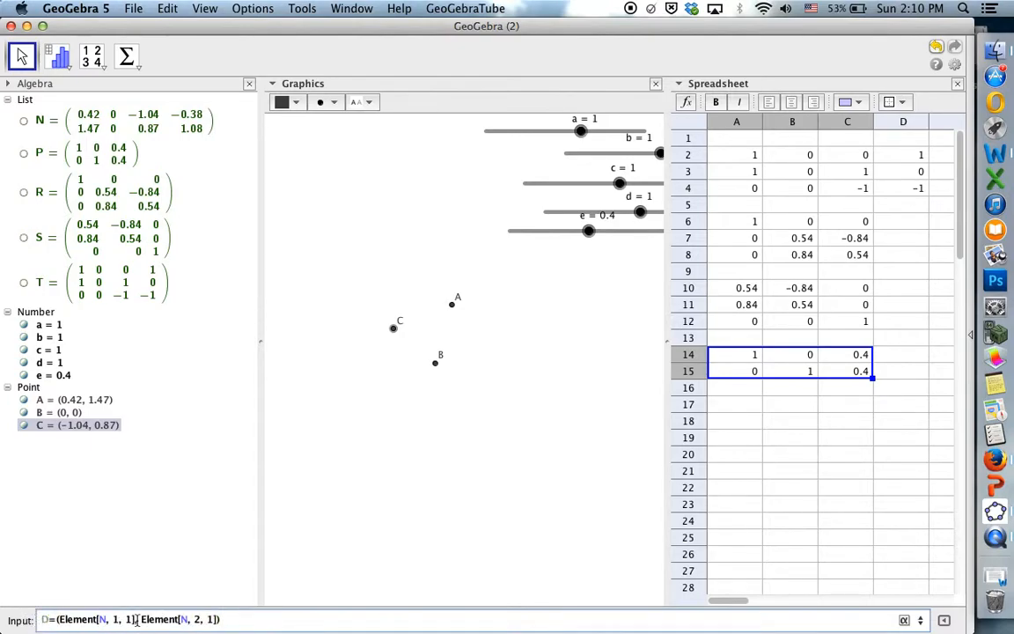
key(BackSpace)
text(4)
key(Return)
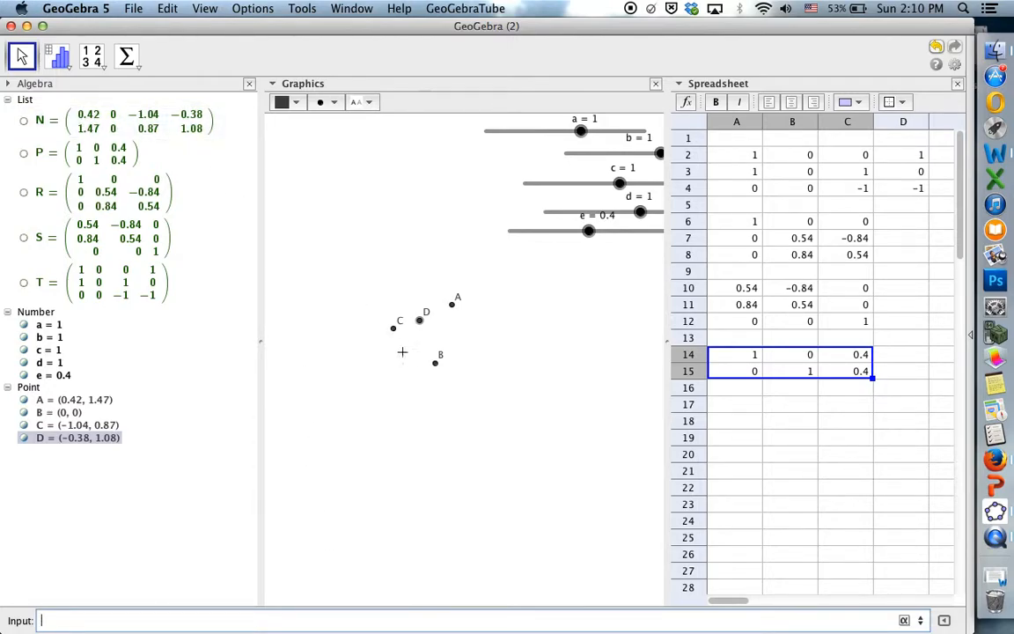
Draw segments joining point D to C, C to B, and B to A
click(399, 236)
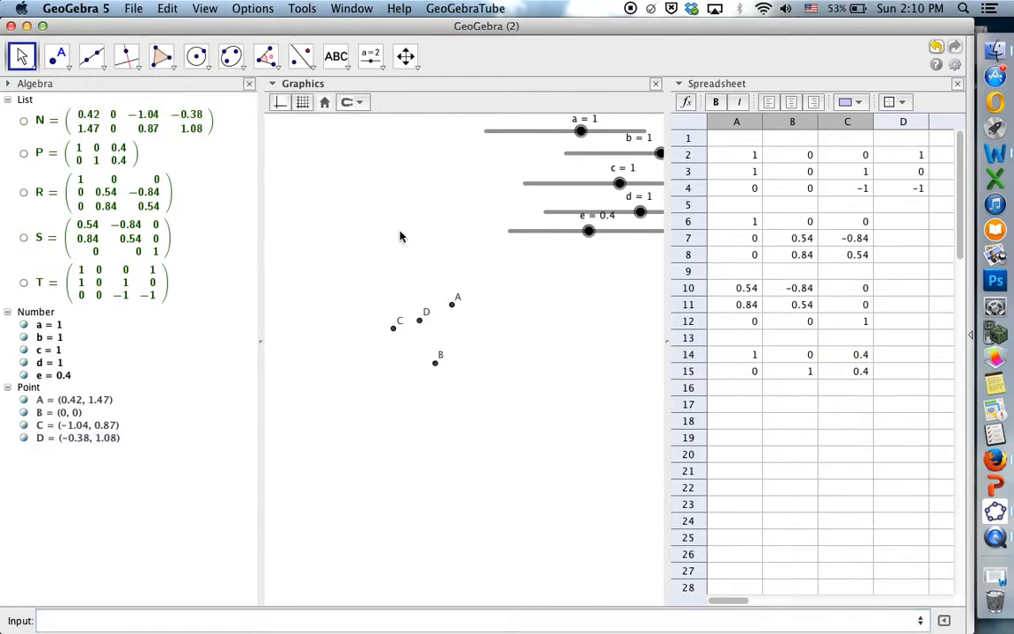
click(104, 68)
click(132, 116)
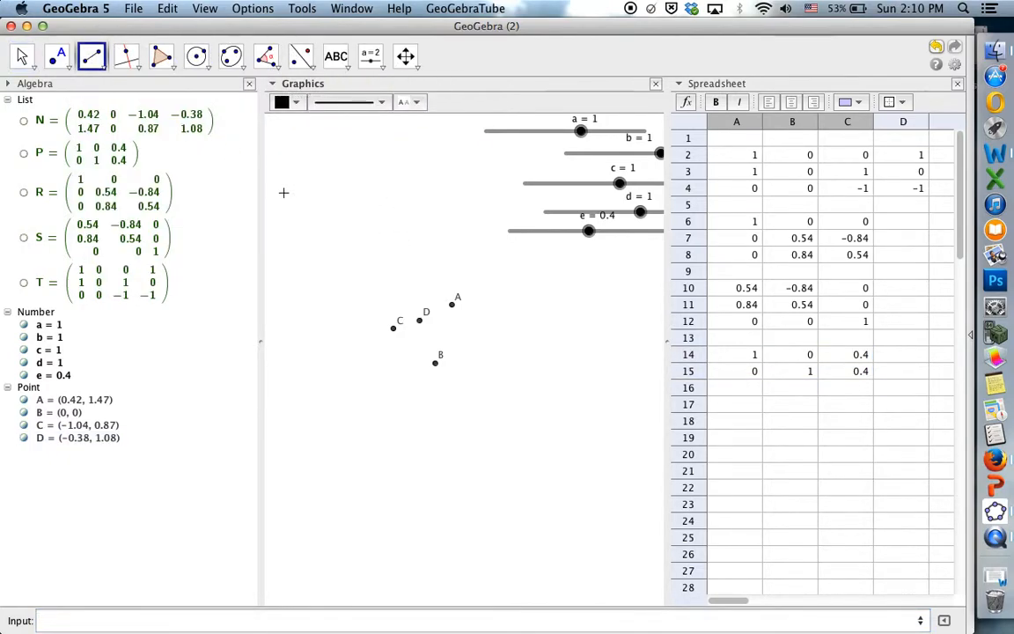
click(420, 323)
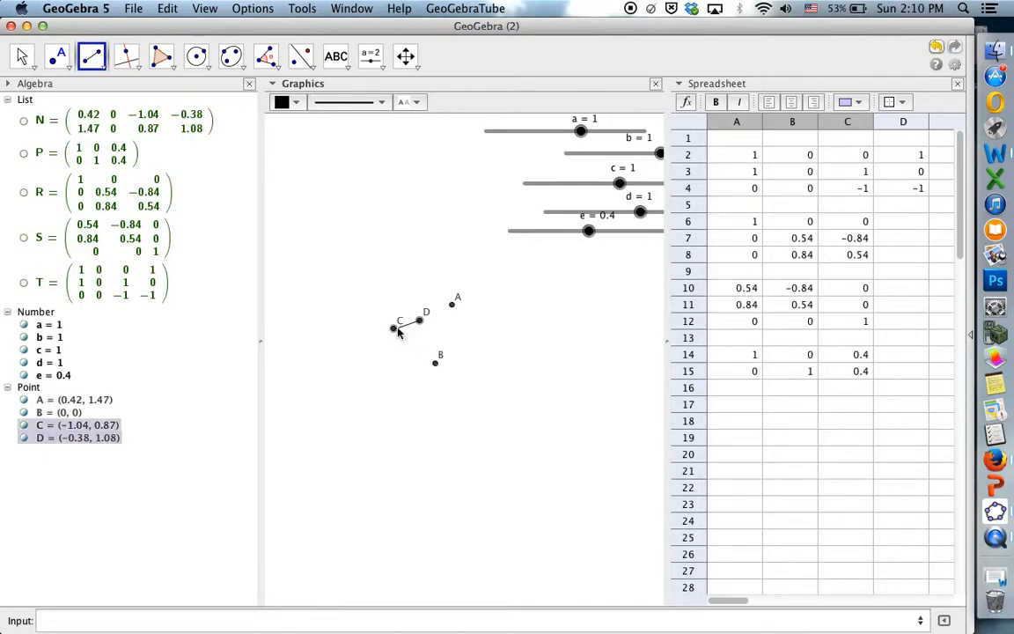
click(395, 327)
click(394, 331)
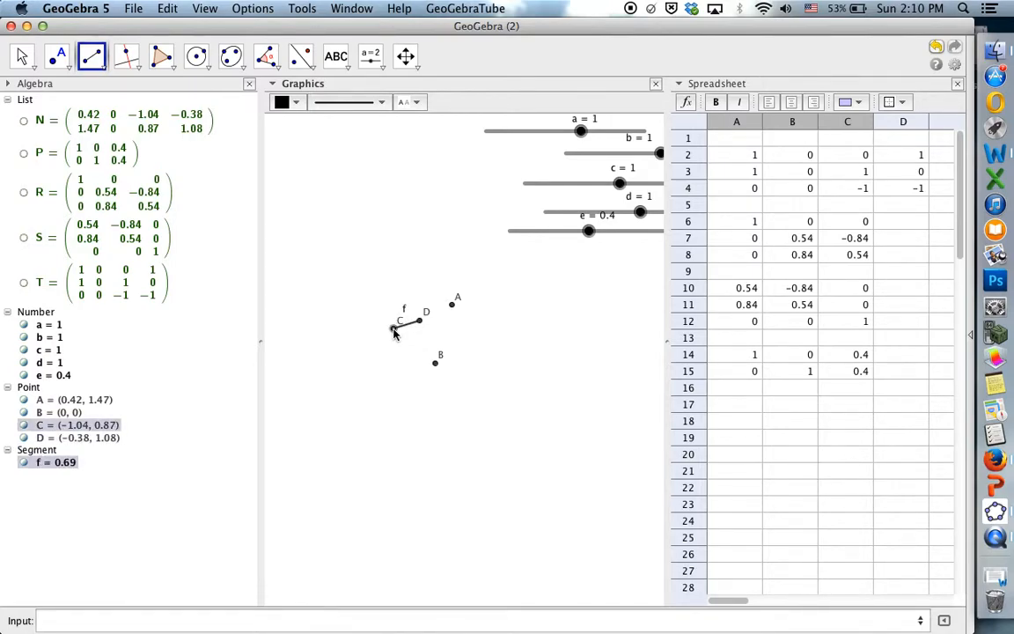
click(435, 361)
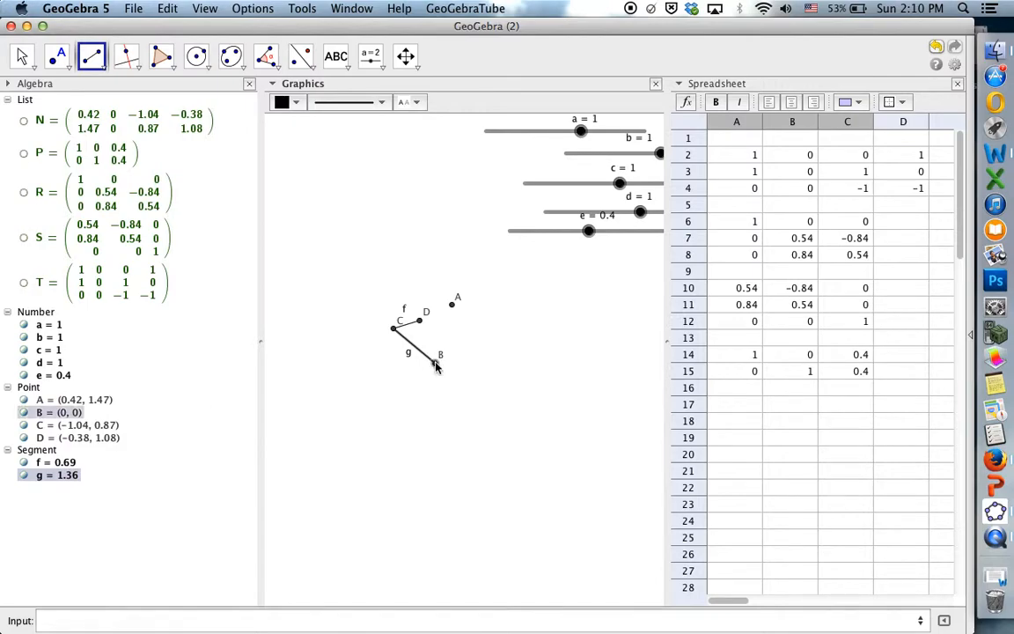
click(453, 304)
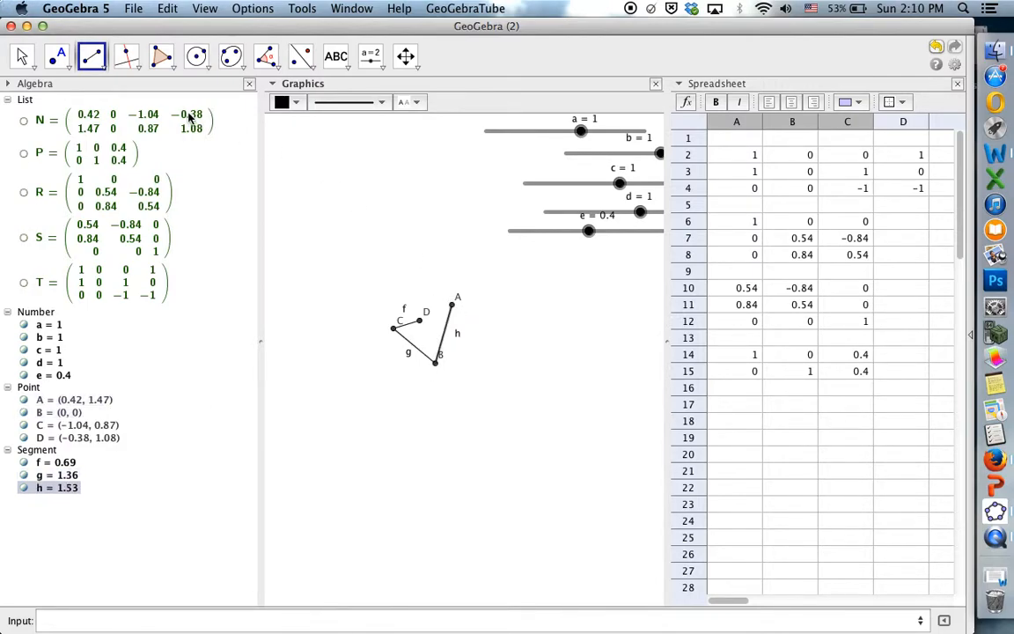
Complete the tetrahedron's edges with segments from A to D, C to A, and D to B
click(452, 305)
click(420, 319)
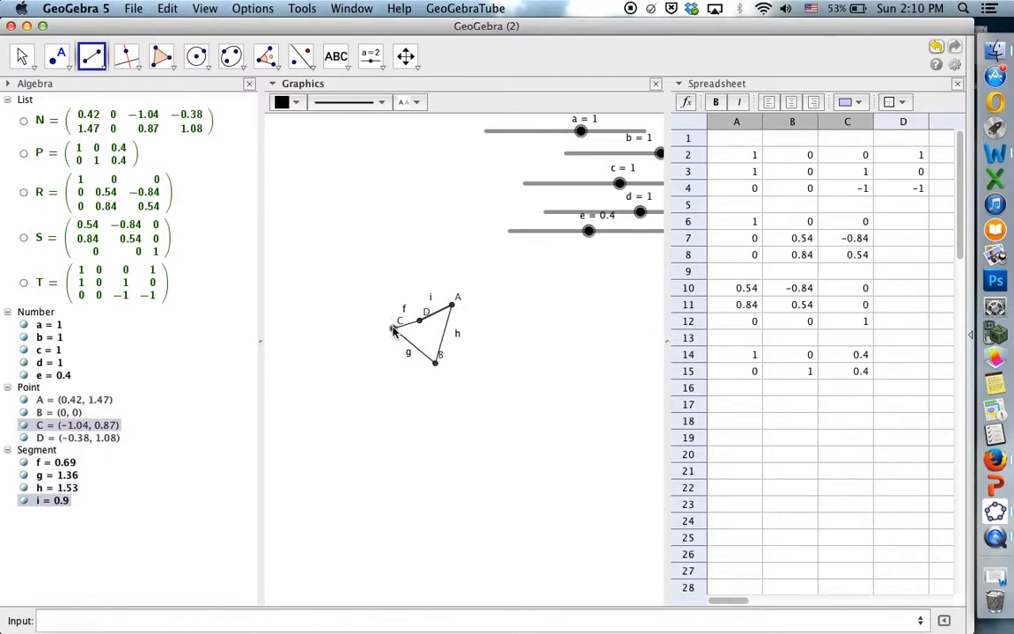
click(450, 304)
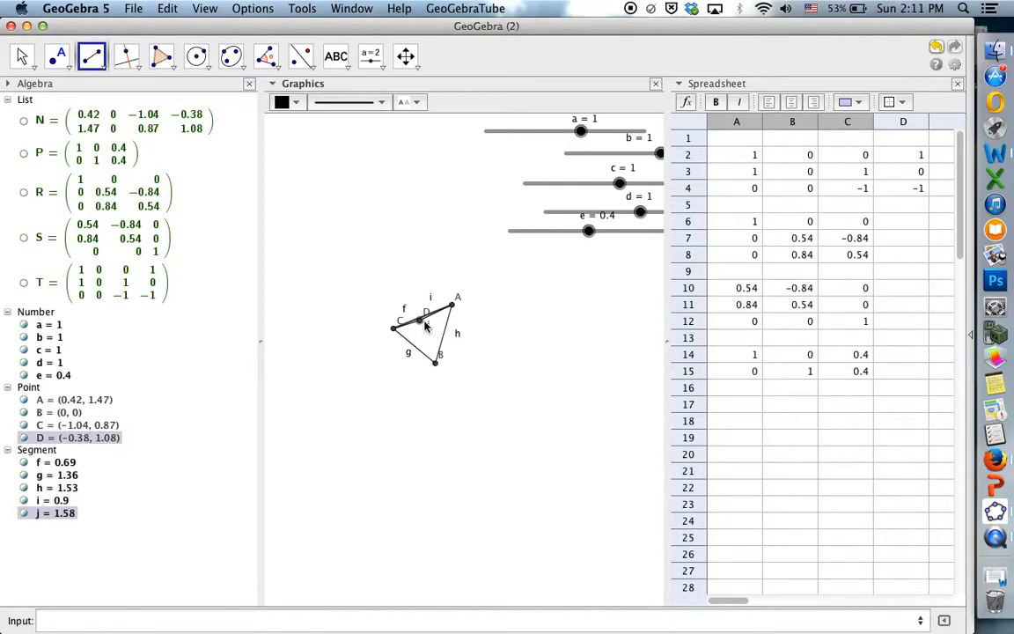
click(422, 325)
click(435, 365)
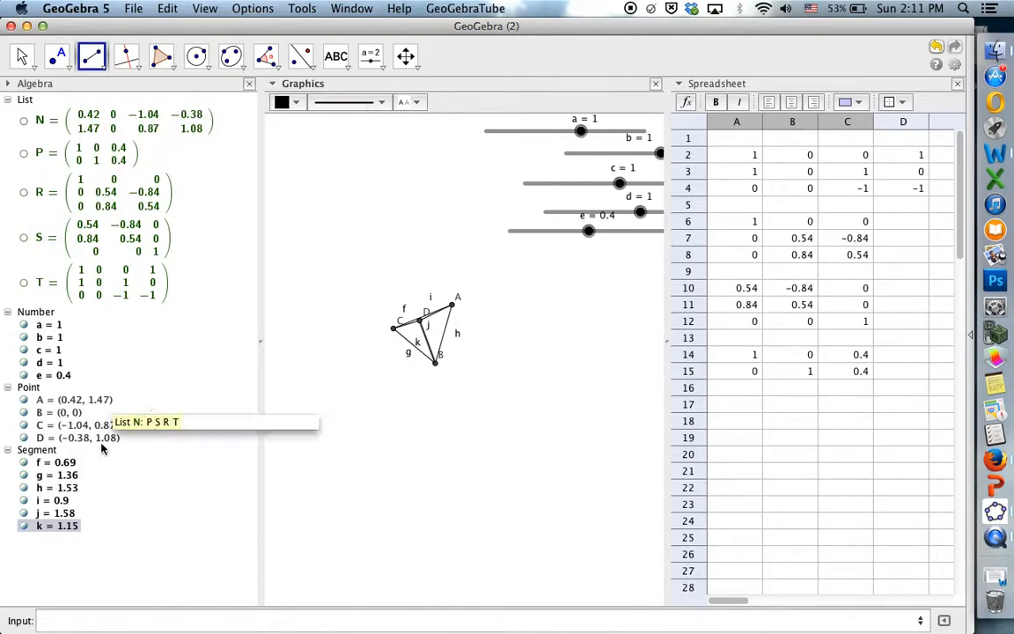
click(137, 69)
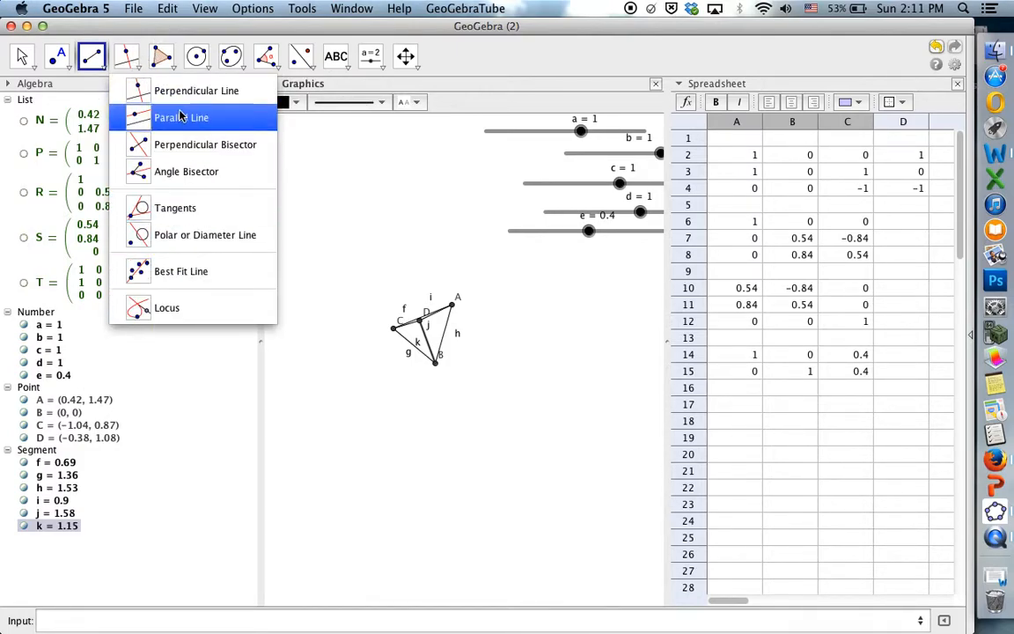
mouse_move(107, 64)
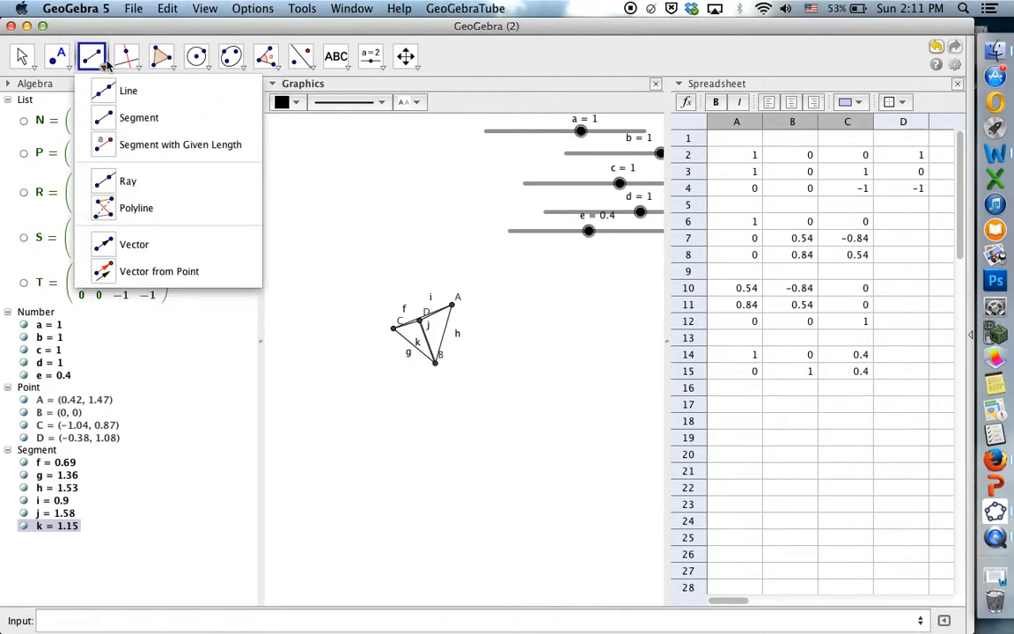
click(88, 54)
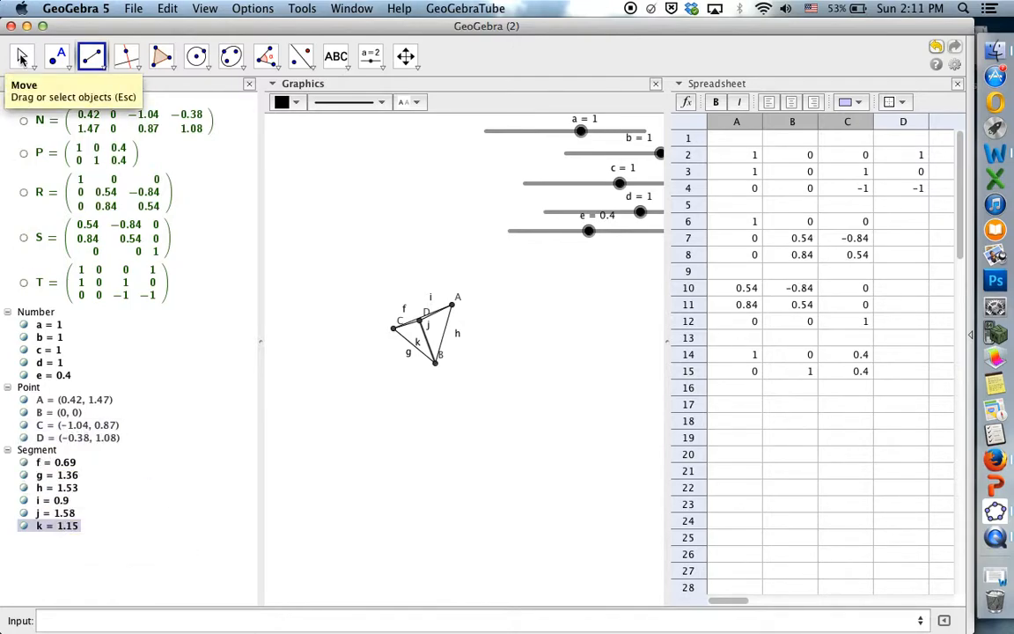
Select all six segments f through k and hide their labels
click(23, 55)
super+click(50, 476)
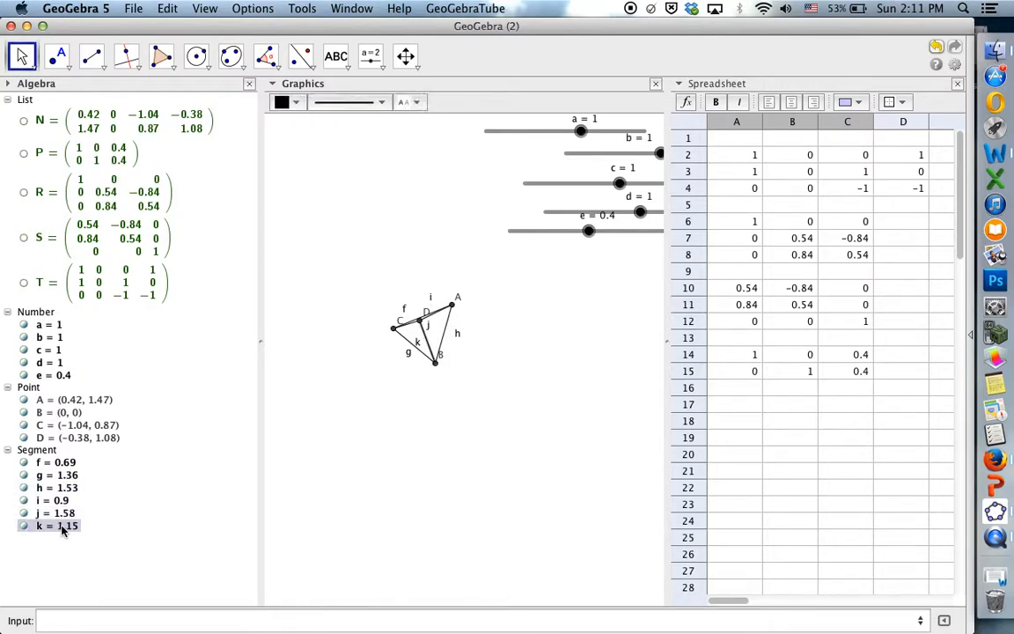
shift+click(46, 464)
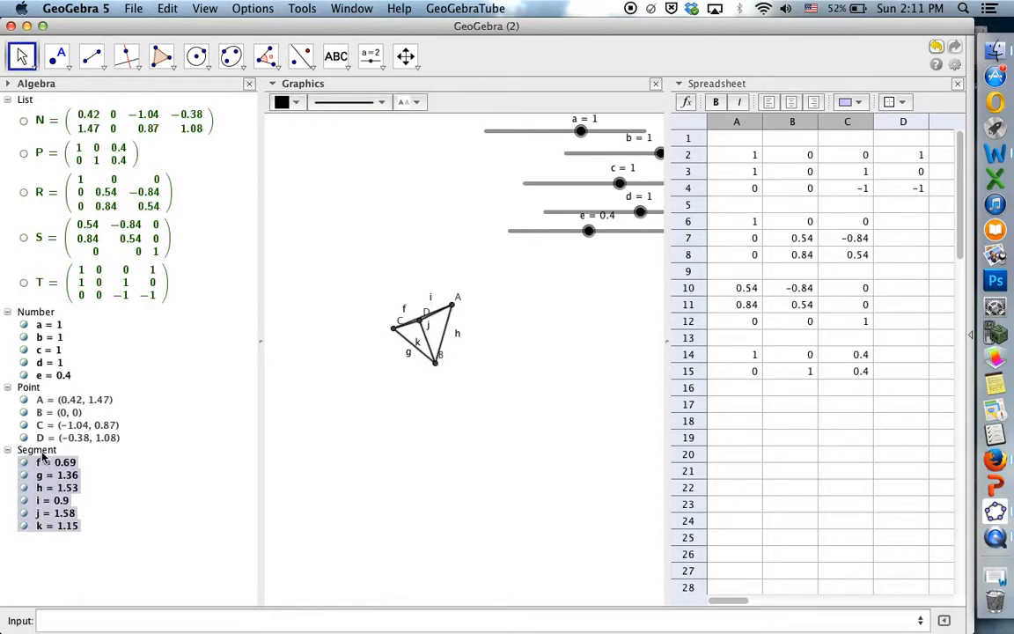
right_click(42, 455)
click(90, 507)
Select points A, B, C and D together and hide their labels
shift+click(32, 398)
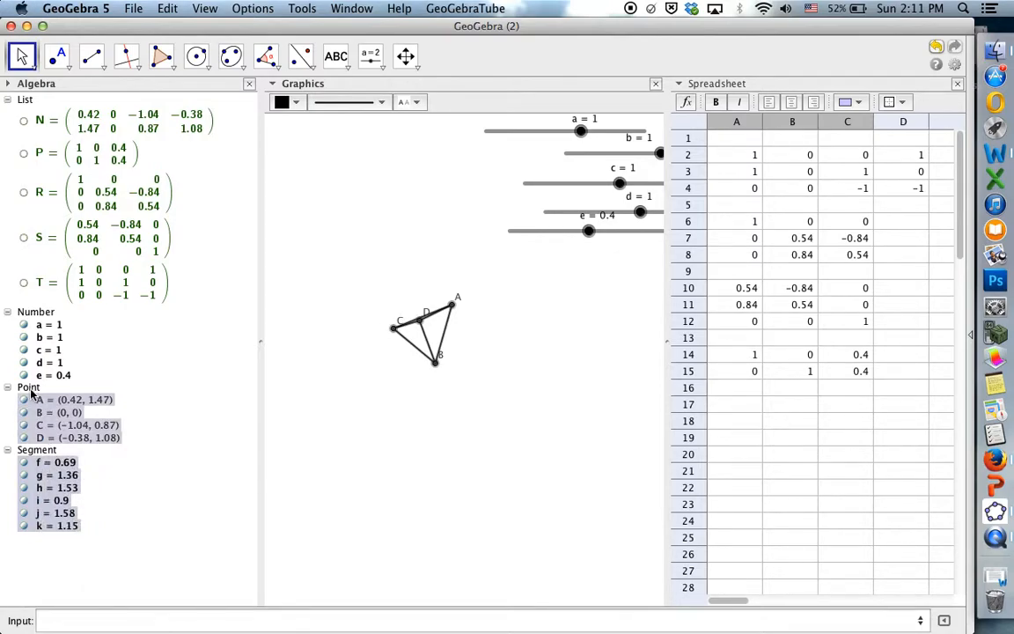
right_click(32, 395)
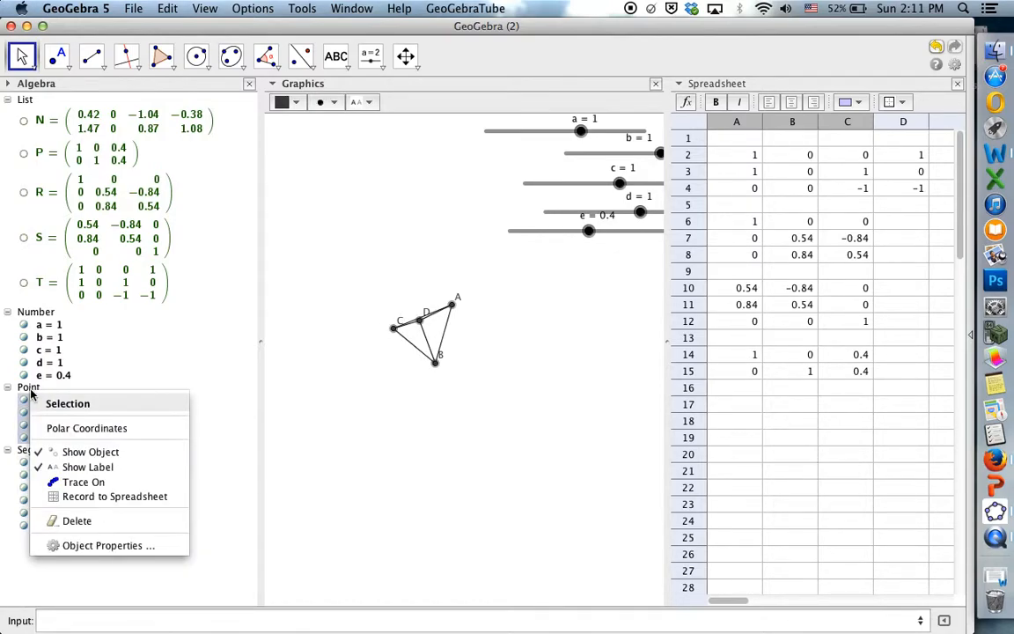
click(79, 468)
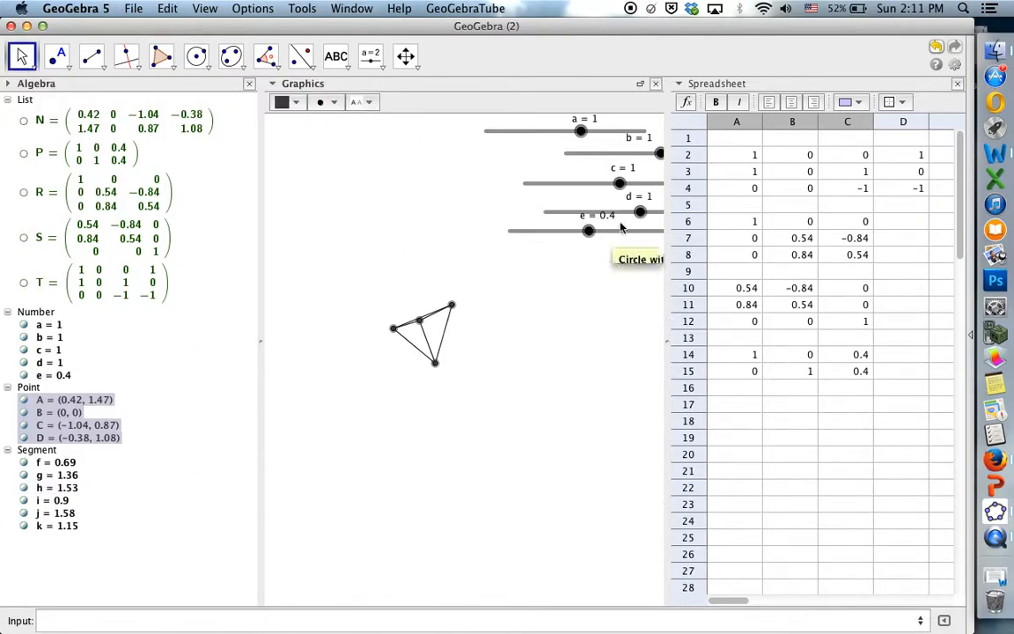
Test the tetrahedron's motion by setting sliders d to -0.8, c to -0.5, b to 0.4 and a to 1.8
drag(640, 212, 596, 183)
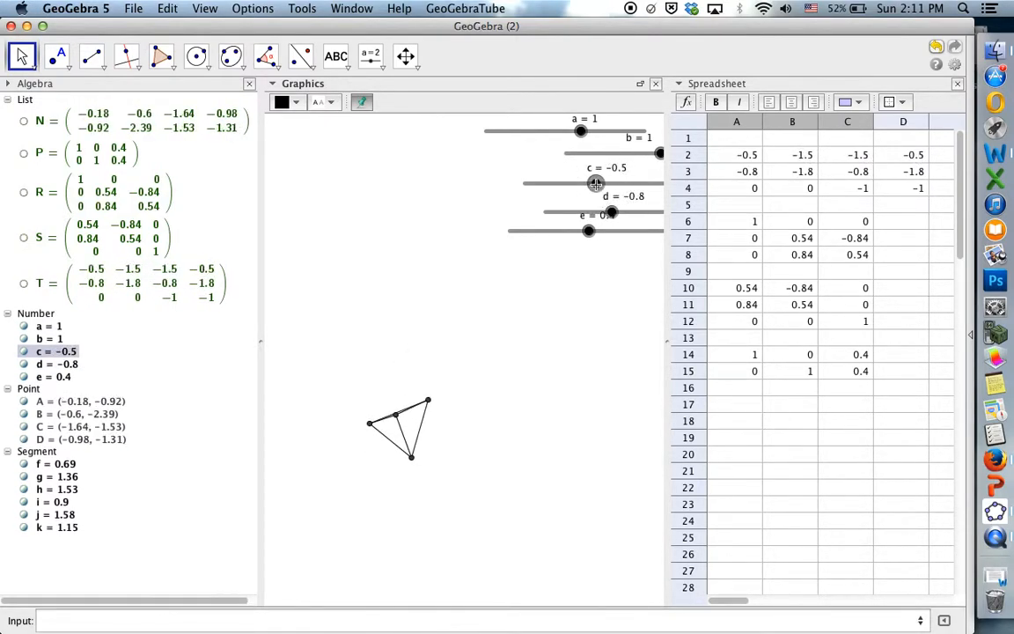
click(660, 156)
drag(660, 155, 650, 155)
drag(580, 131, 597, 191)
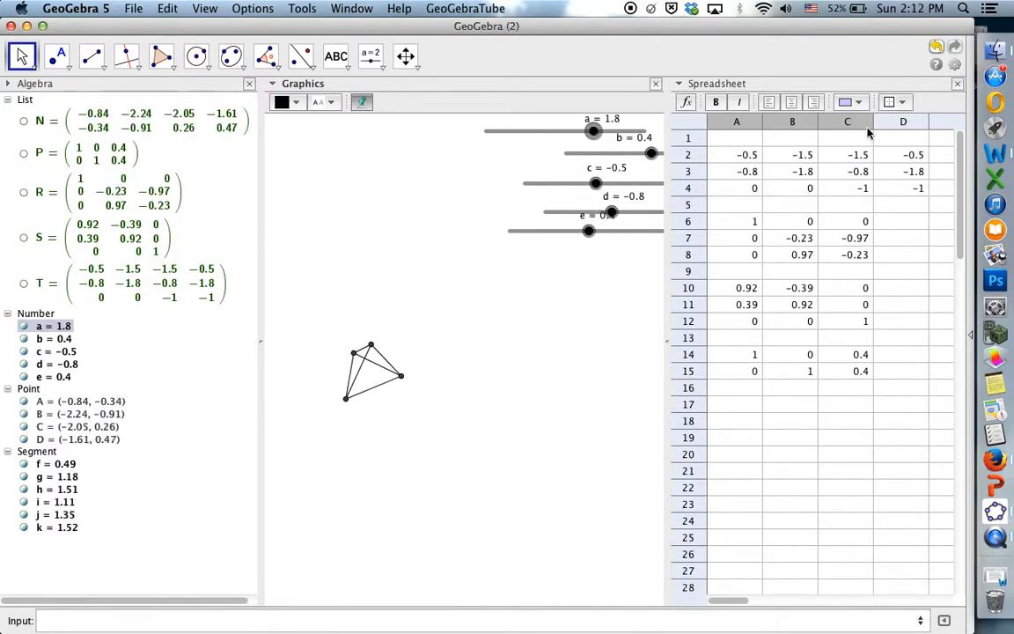
Close the spreadsheet view and turn on animation for all five sliders a through e
click(958, 85)
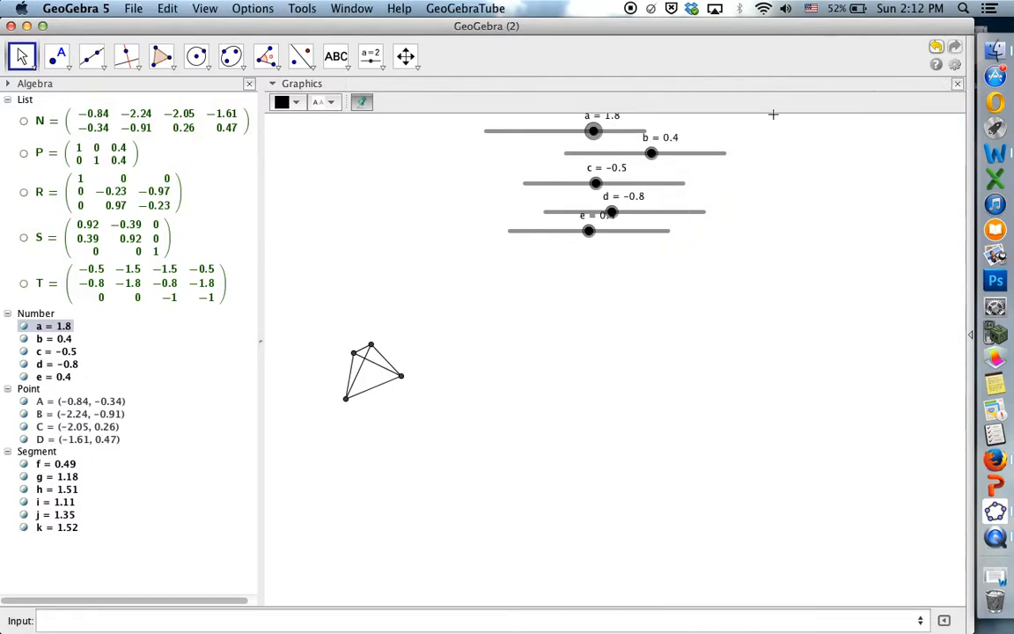
click(38, 317)
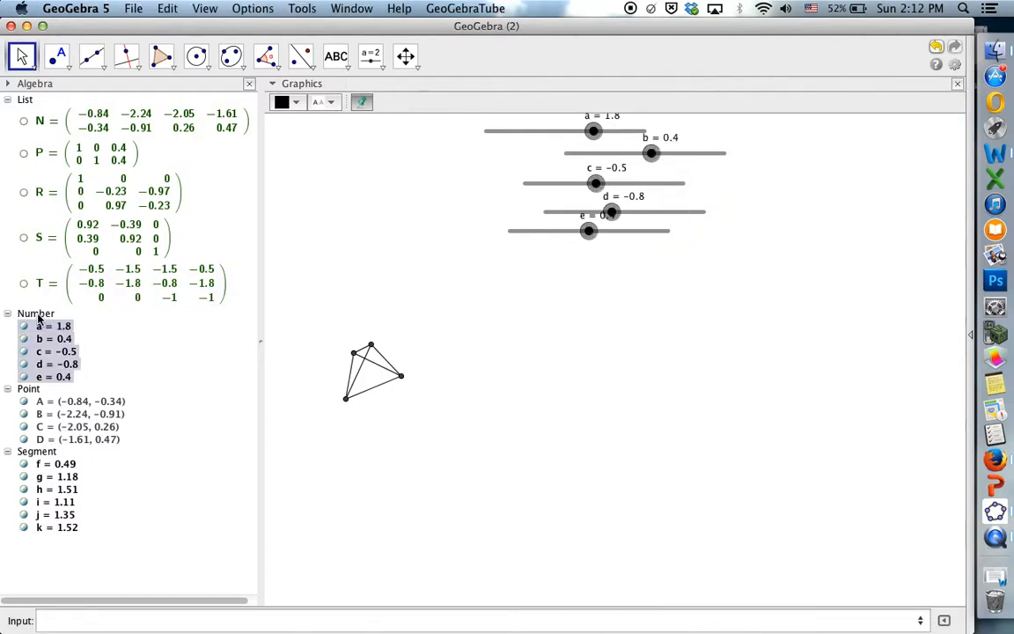
right_click(29, 318)
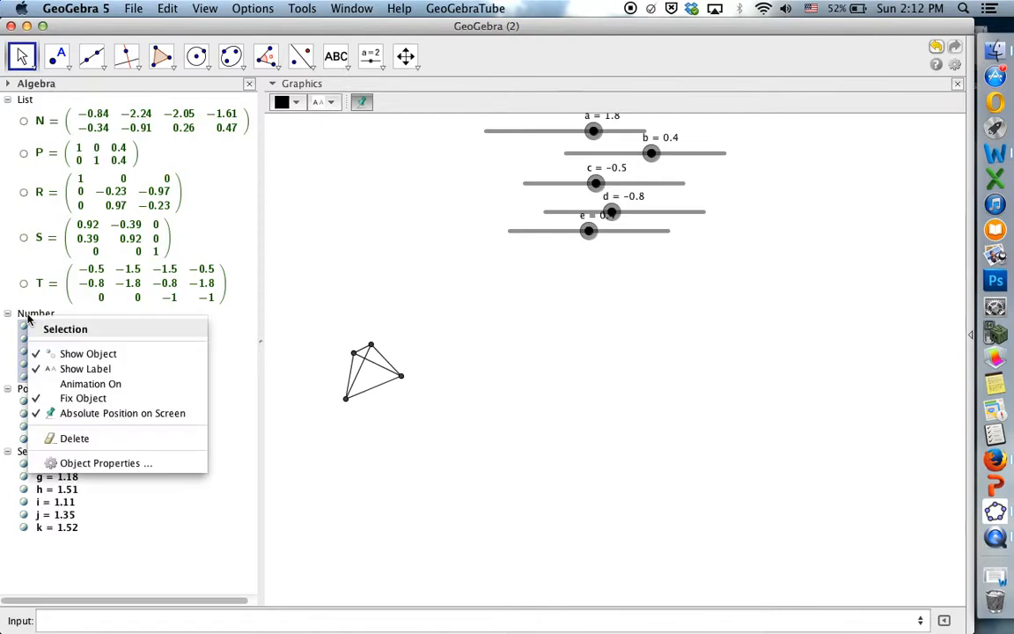
click(75, 384)
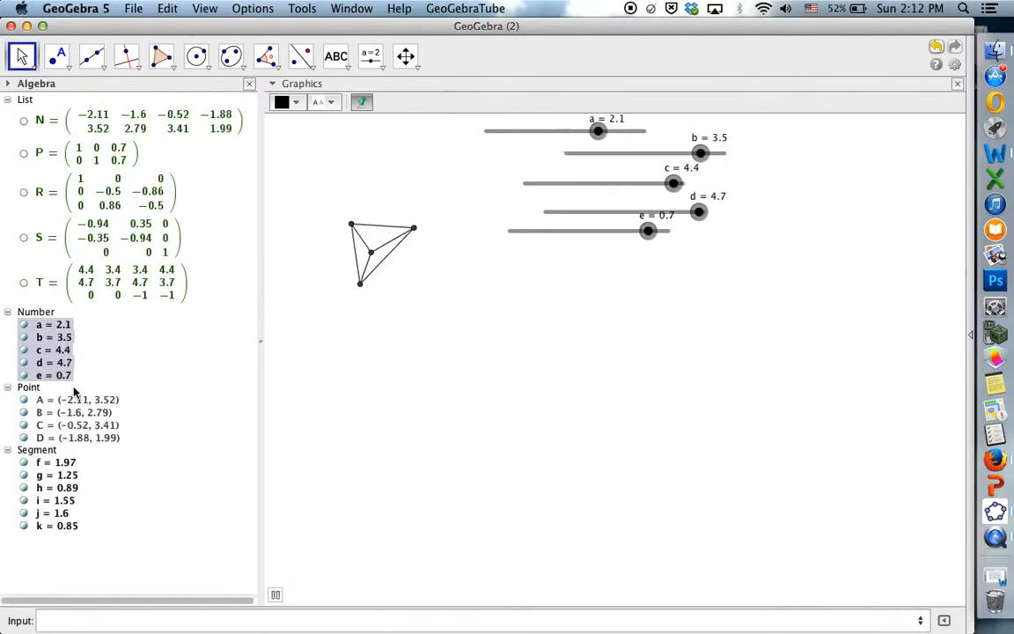
Set the increment of all five sliders to 0.01 in their object properties and close the preferences
right_click(45, 352)
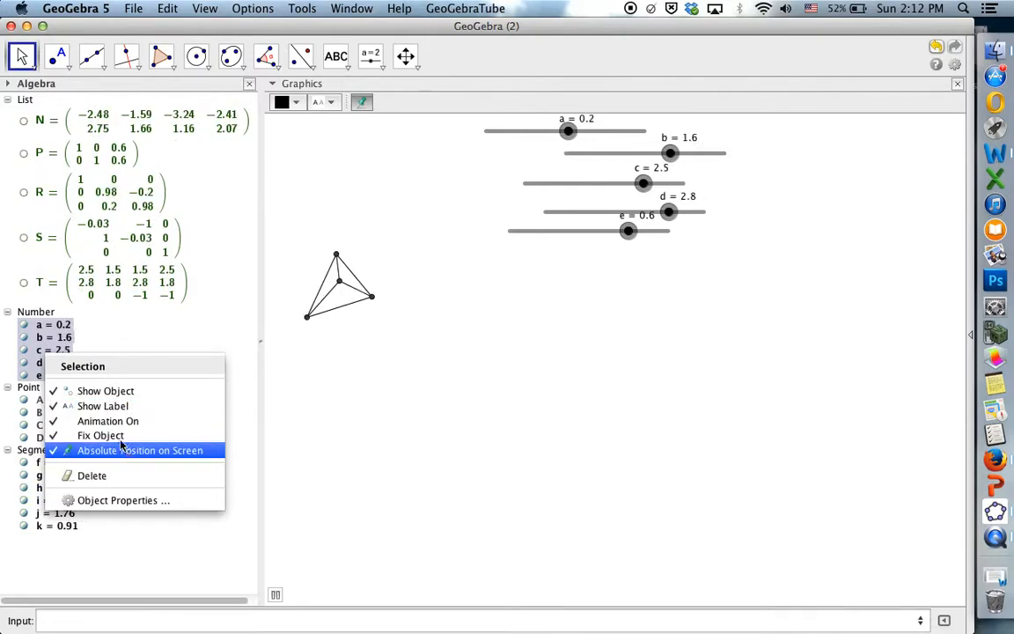
click(120, 501)
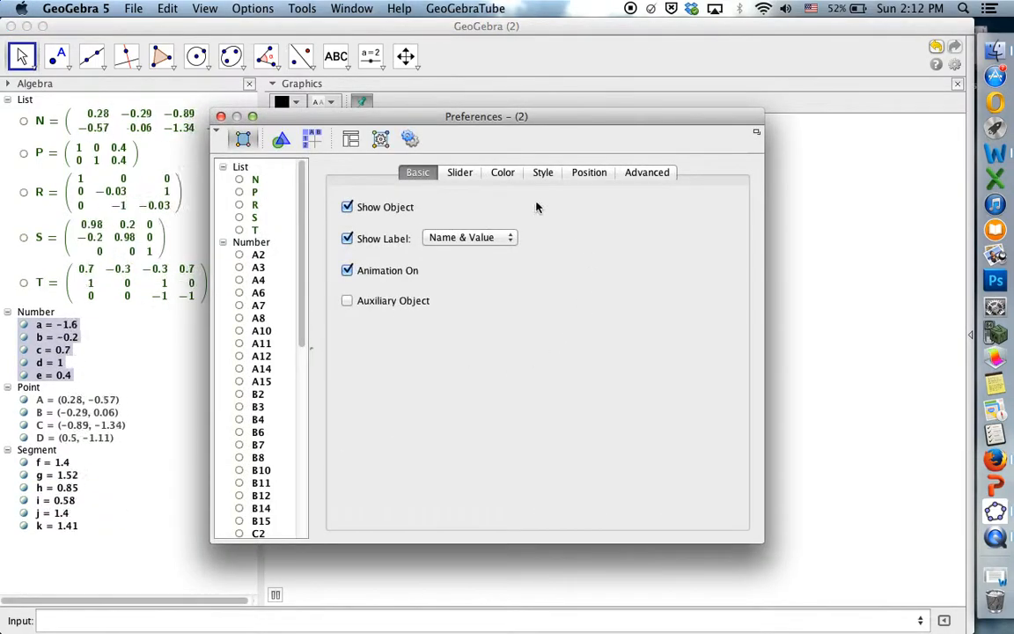
click(452, 174)
click(635, 220)
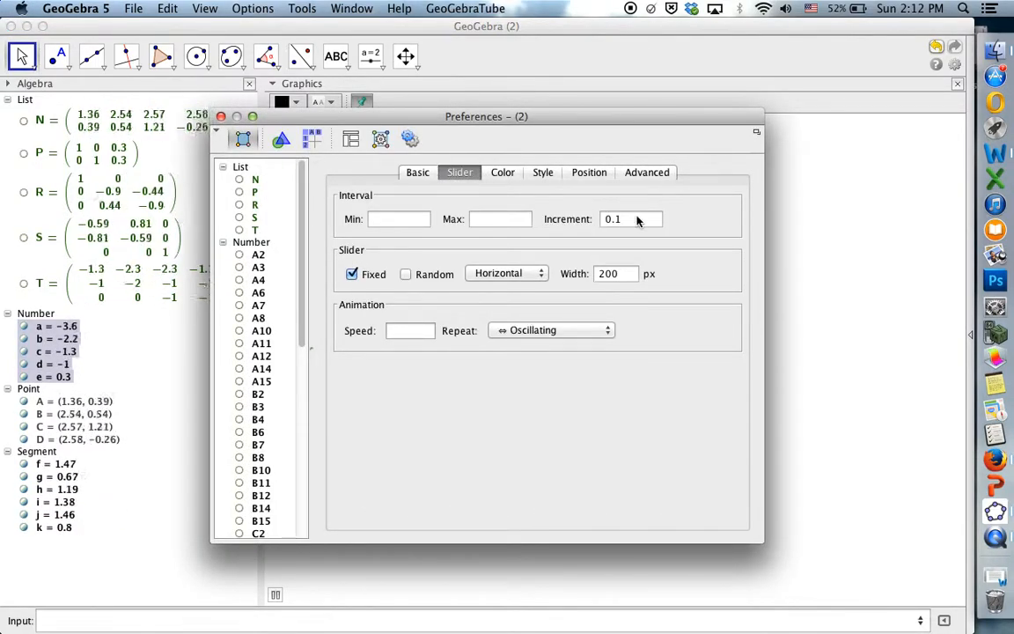
key(BackSpace)
text(01)
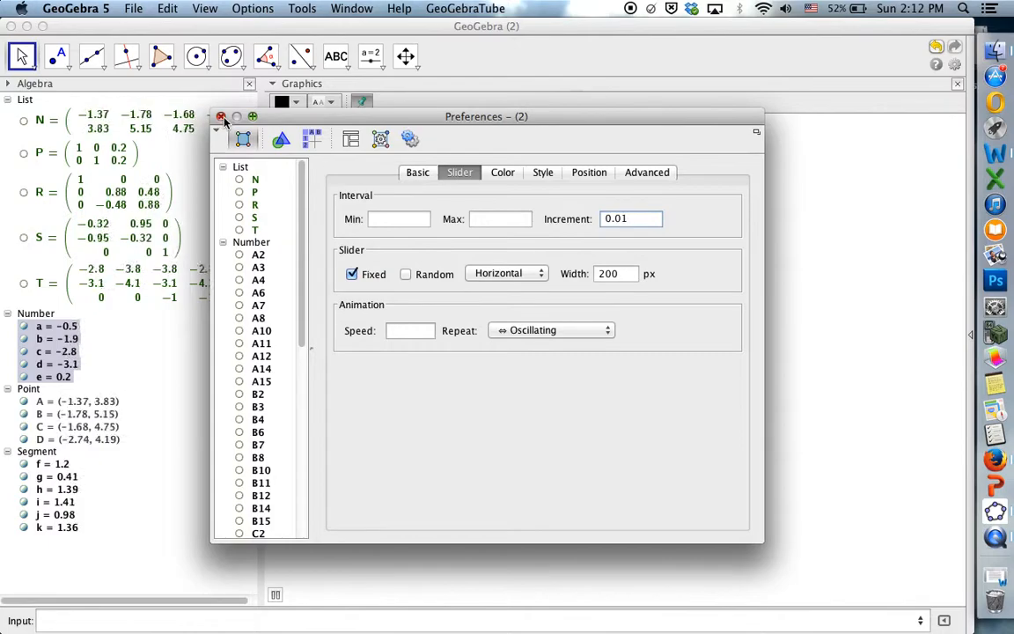
key(Return)
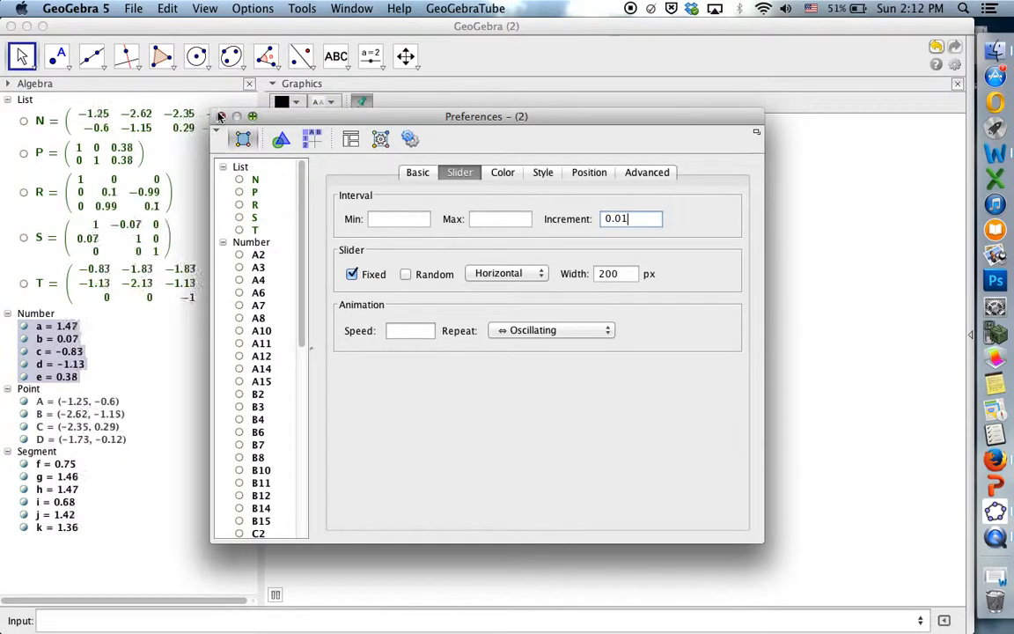
click(221, 117)
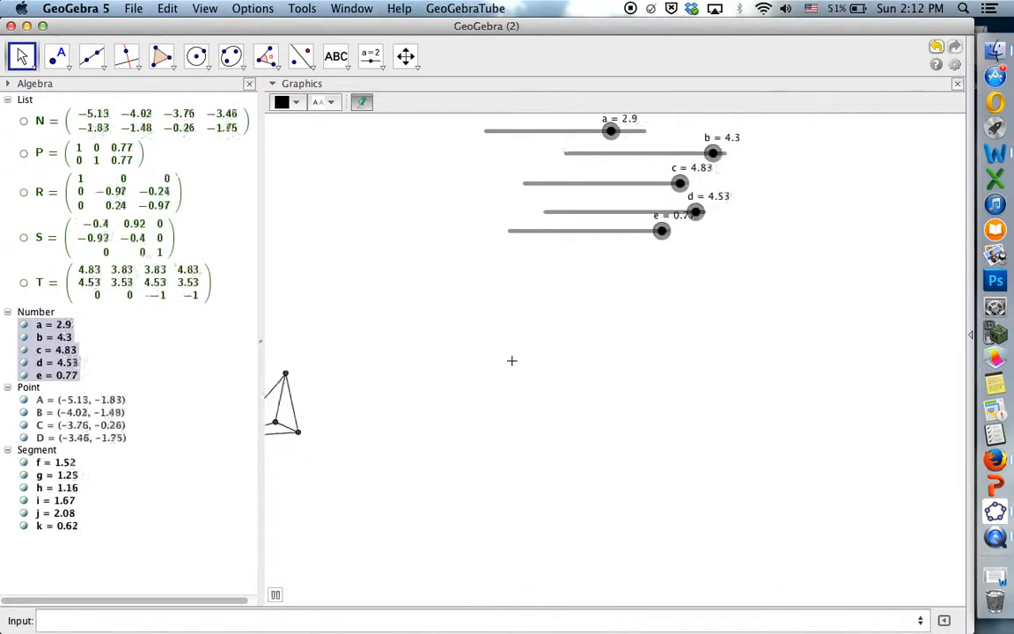
Shift the graphics view so the animated tetrahedron moves in the empty area below the sliders
click(406, 55)
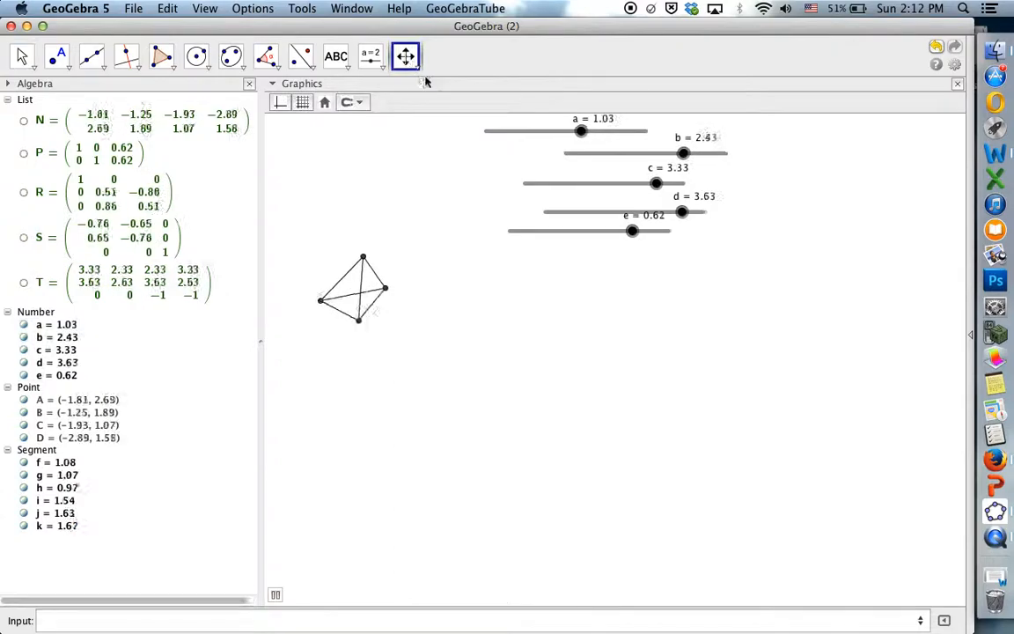
drag(544, 335, 750, 456)
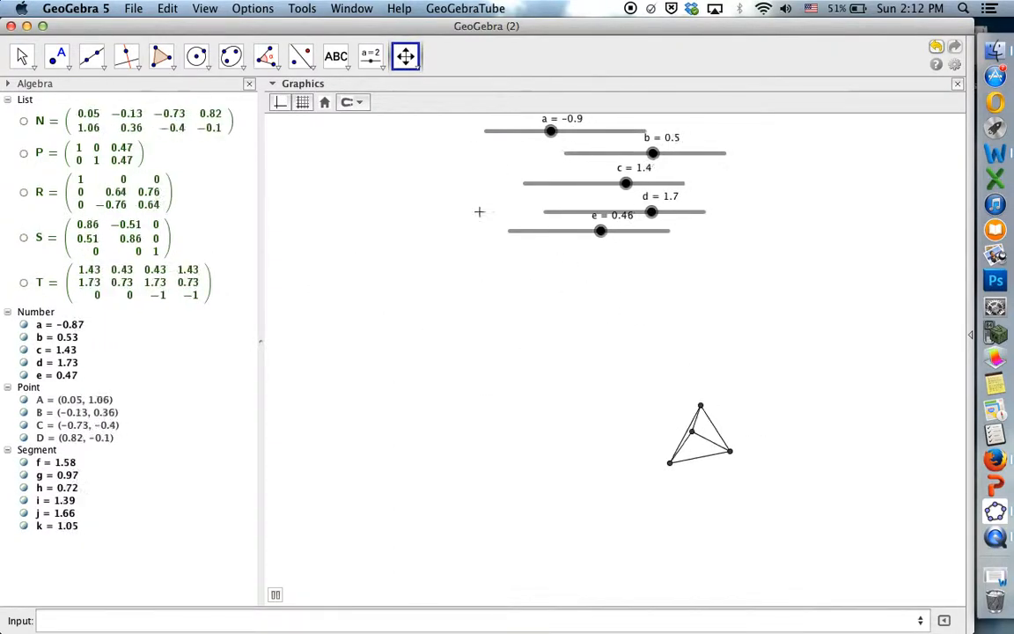
click(26, 55)
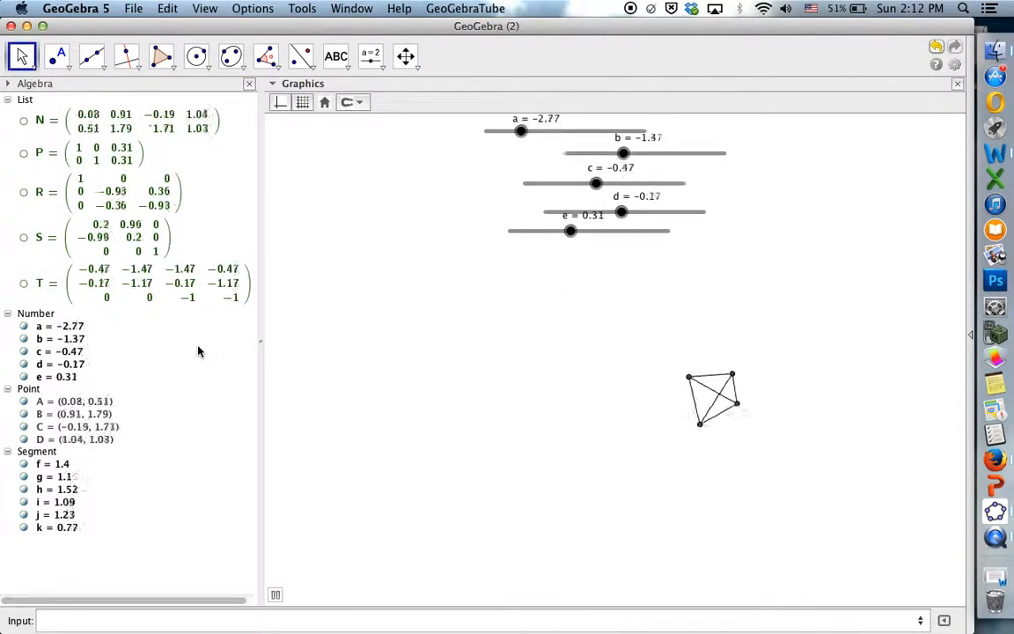